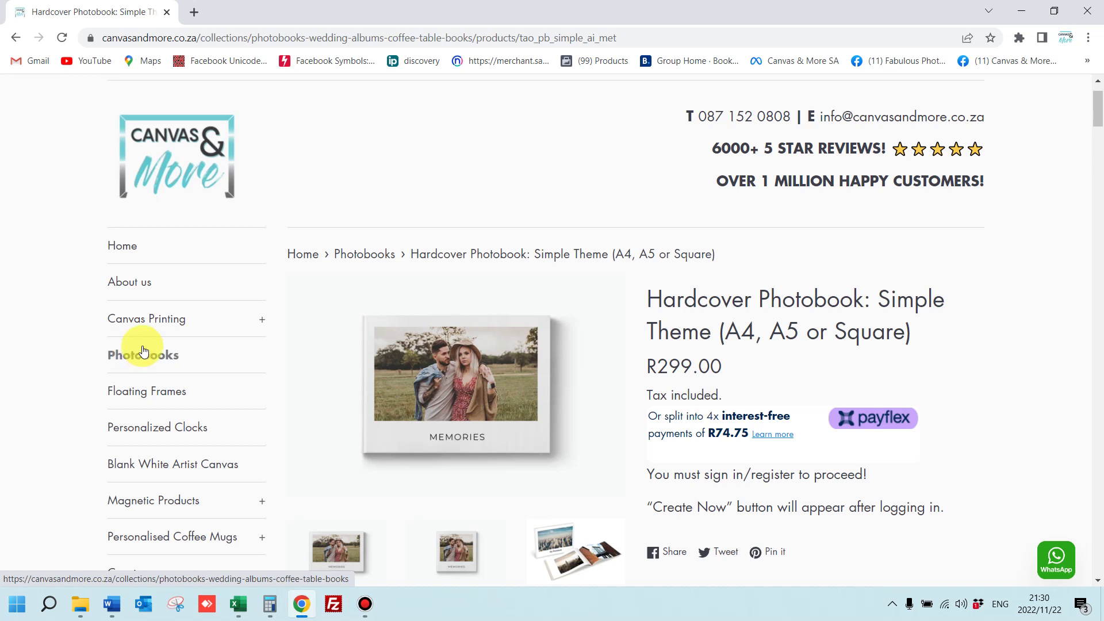
Highlight the 'must sign in' note on the Hardcover Photobook page and scroll back to the top
drag(865, 475, 716, 483)
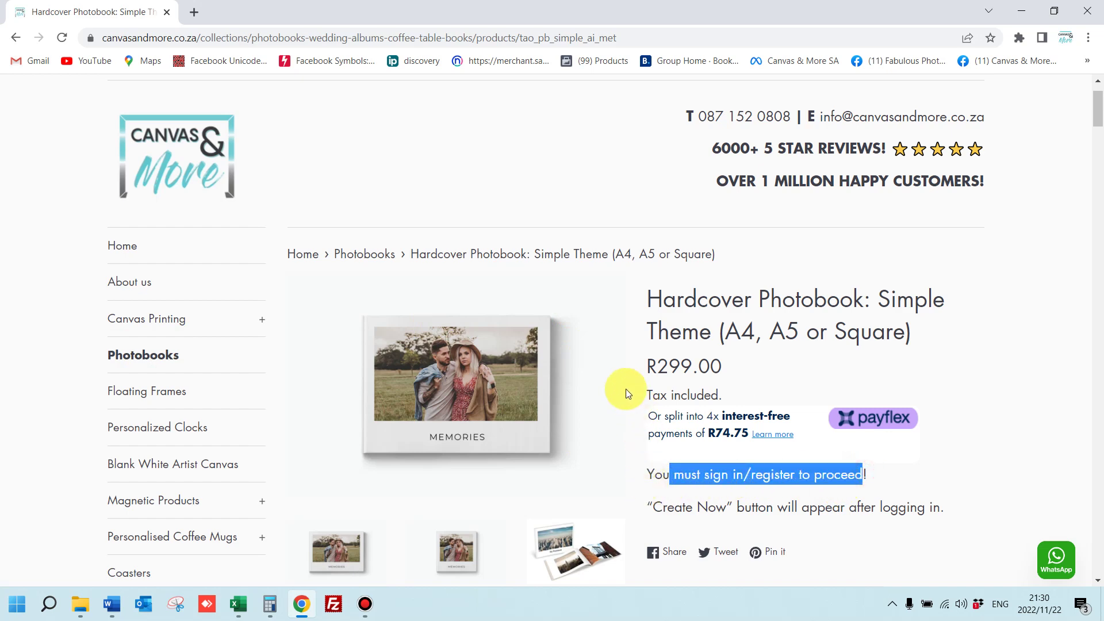
scroll(701, 461, down, 2)
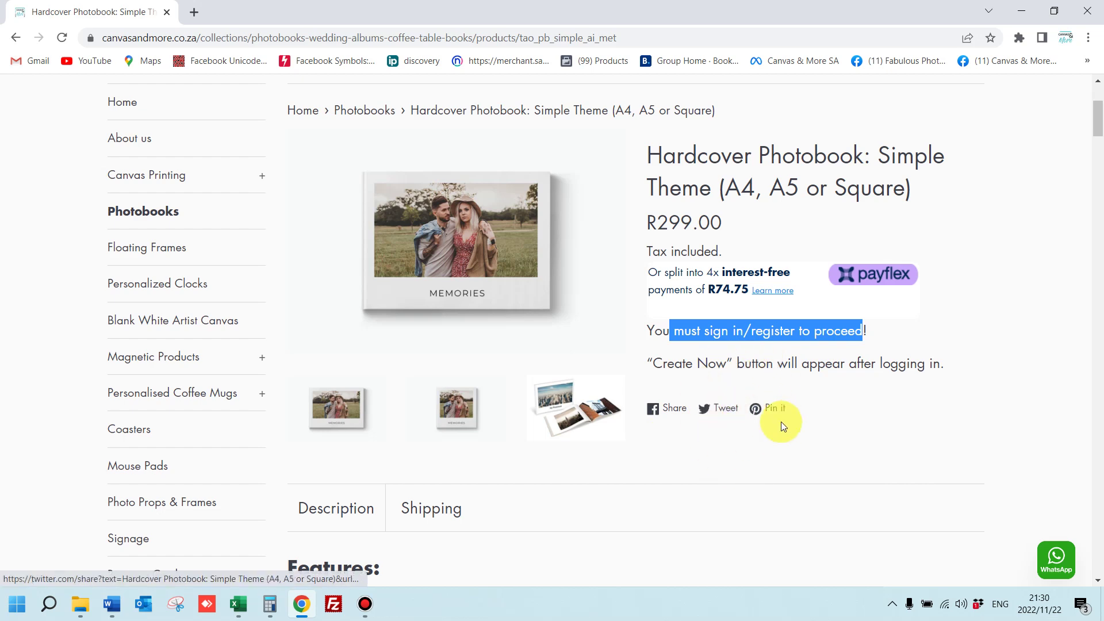
scroll(750, 396, up, 3)
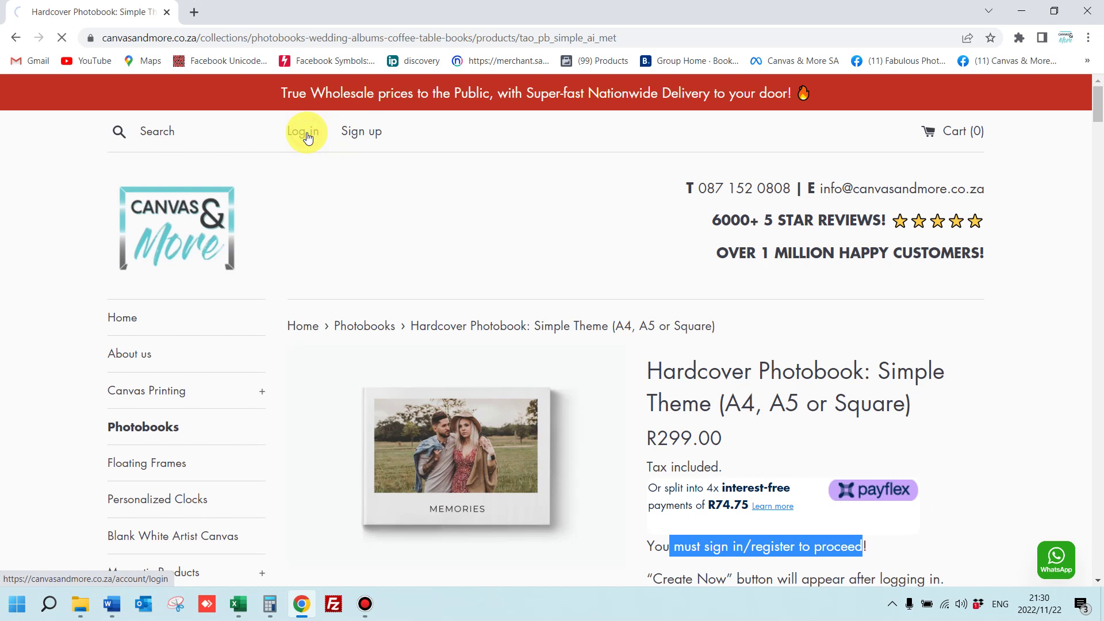
Submit the saved login details and pass the reCAPTCHA by picking the stairs images
click(365, 489)
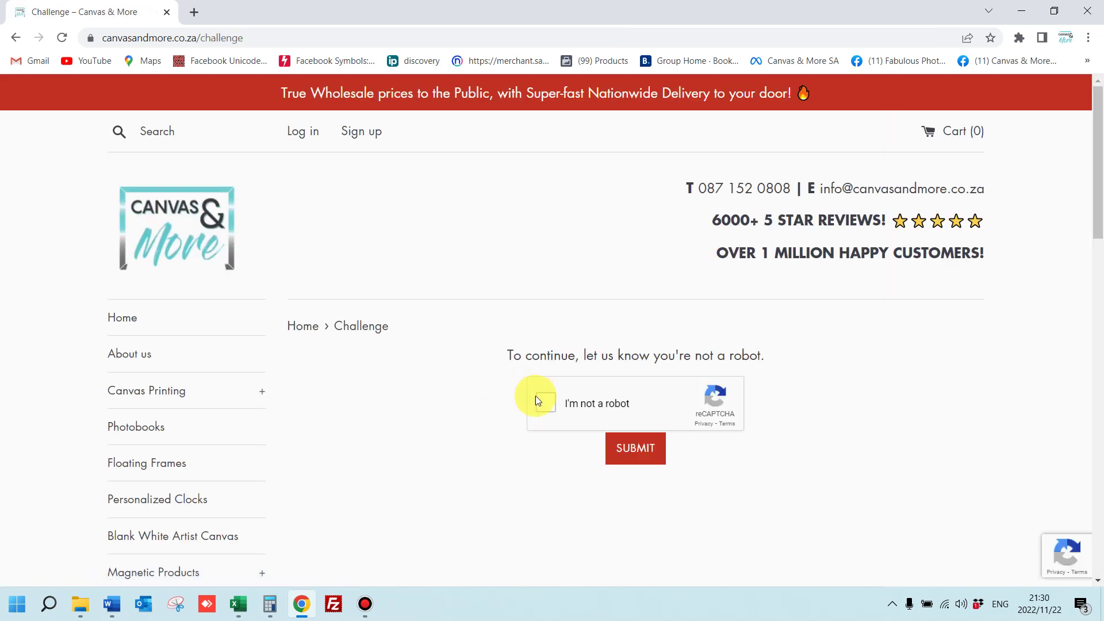
click(537, 400)
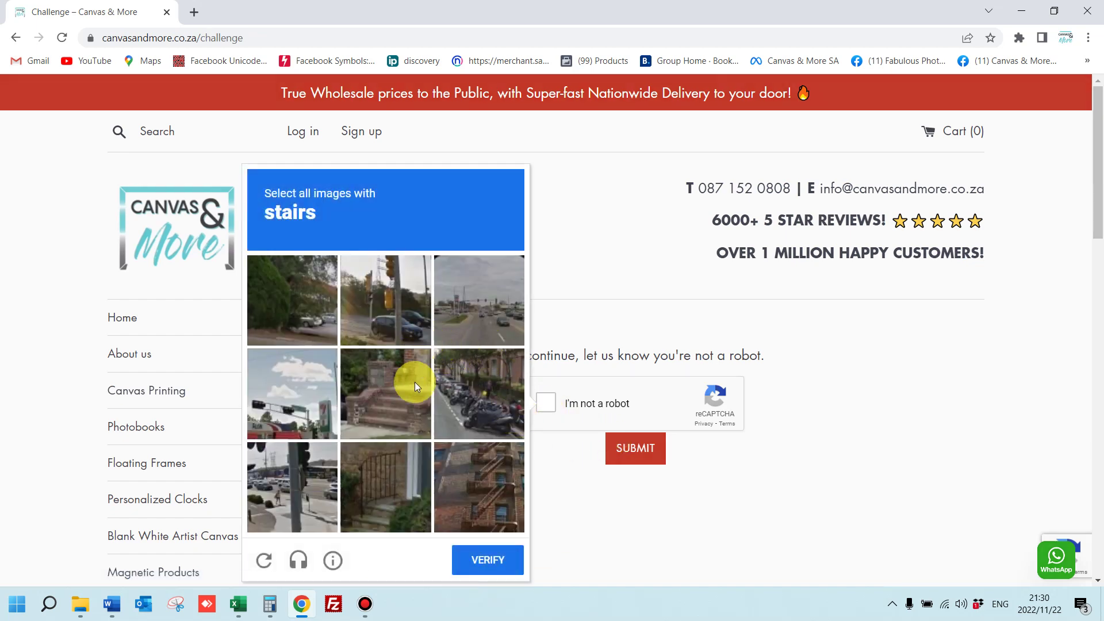
click(400, 399)
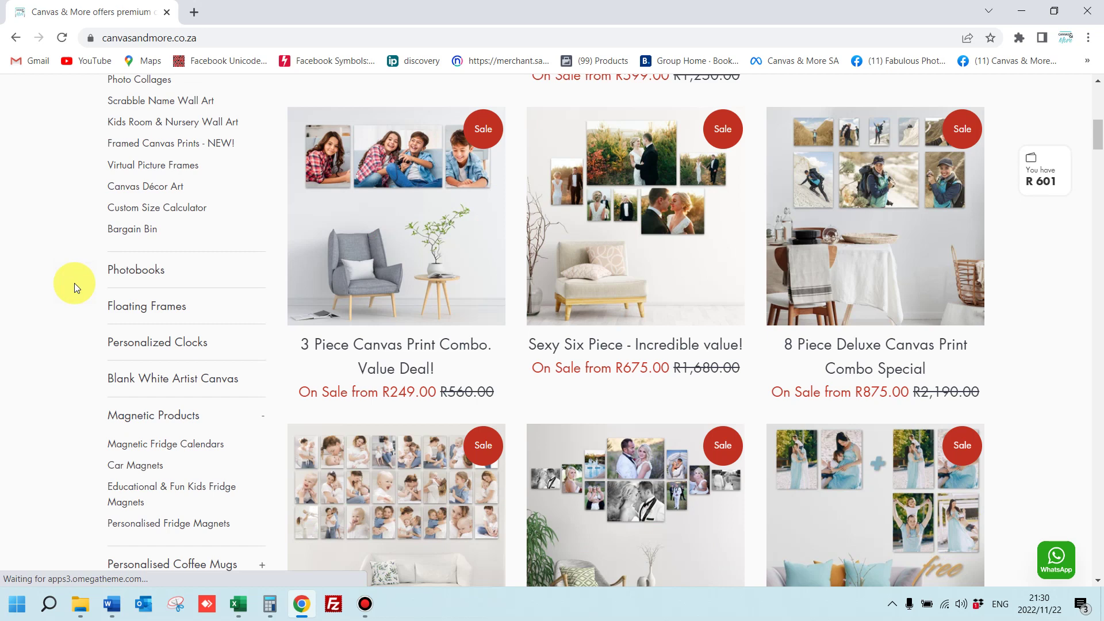
Browse the Photobooks collection to reach the A4 Medium Landscape Simple Book
click(136, 268)
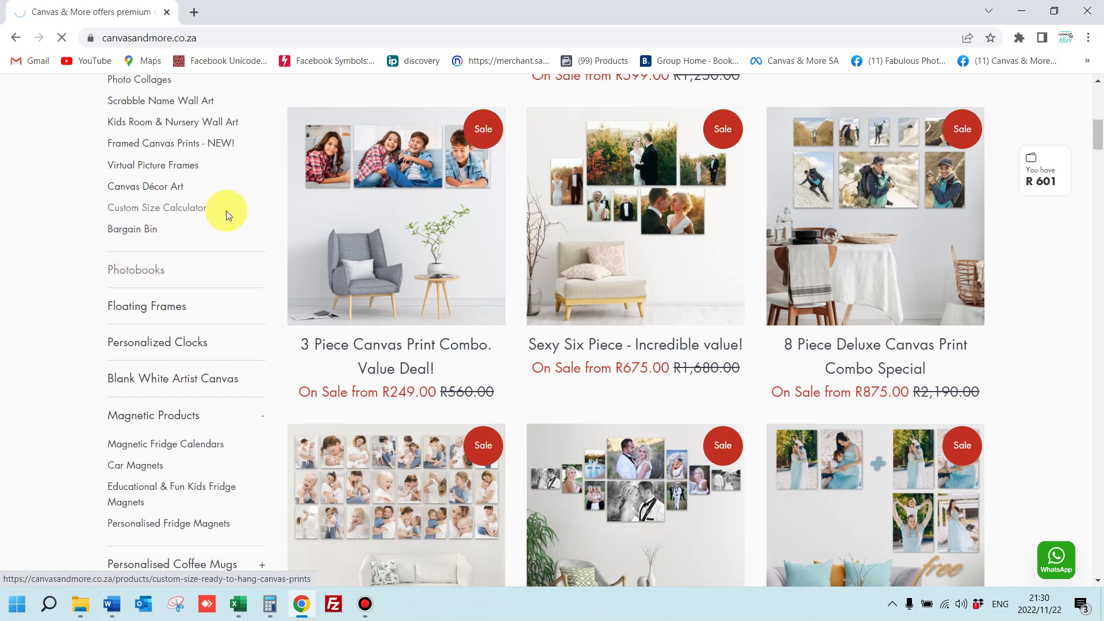
scroll(391, 258, down, 2)
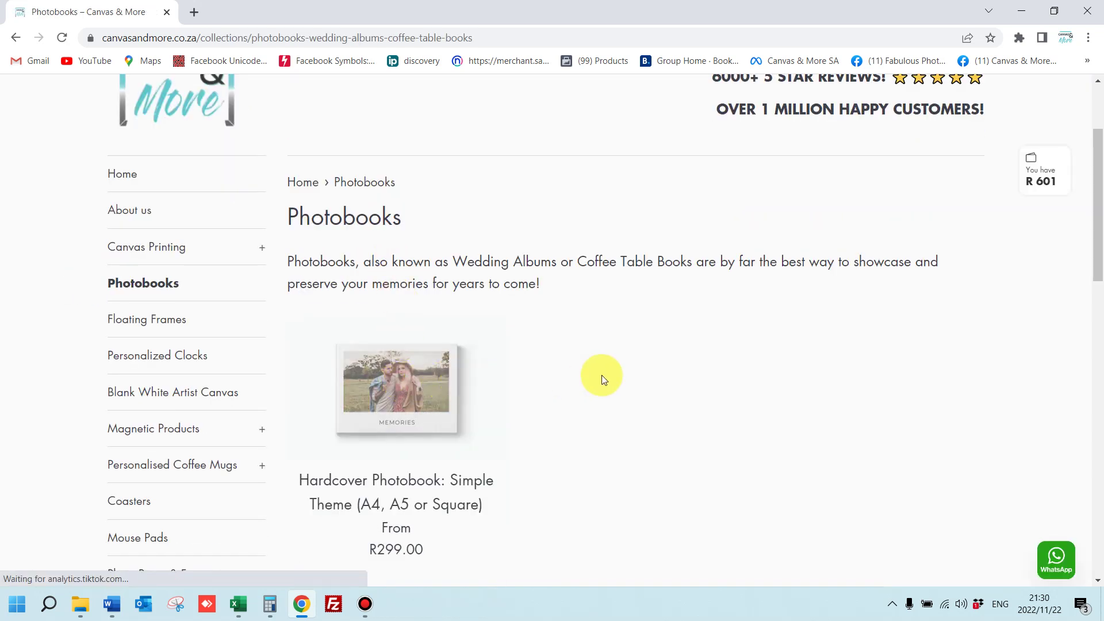
scroll(599, 368, down, 6)
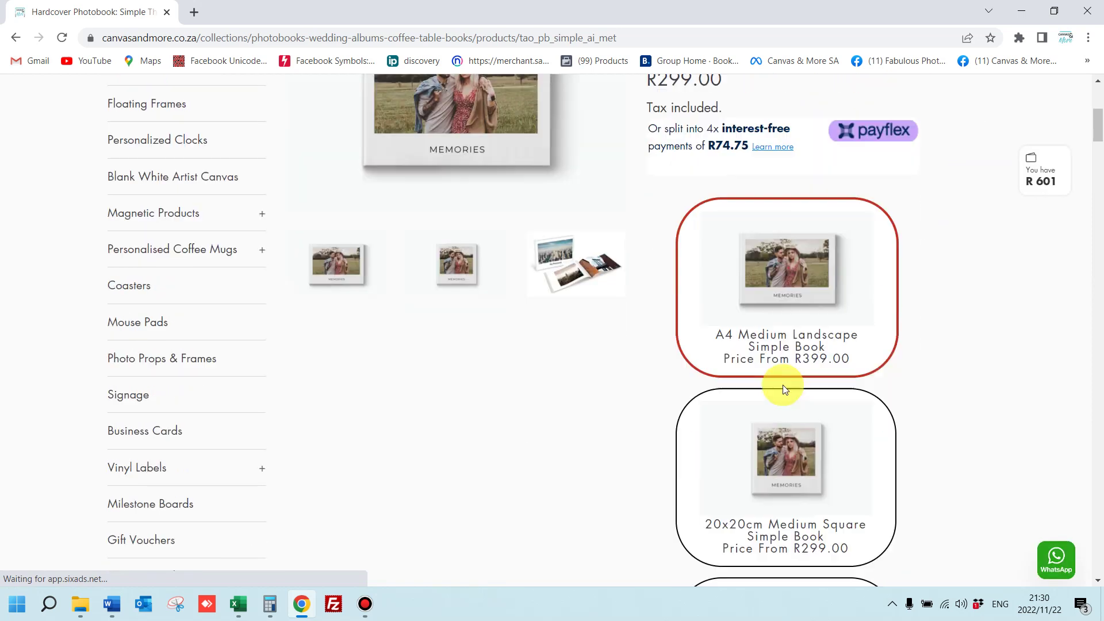
scroll(794, 494, down, 2)
scroll(785, 387, up, 1)
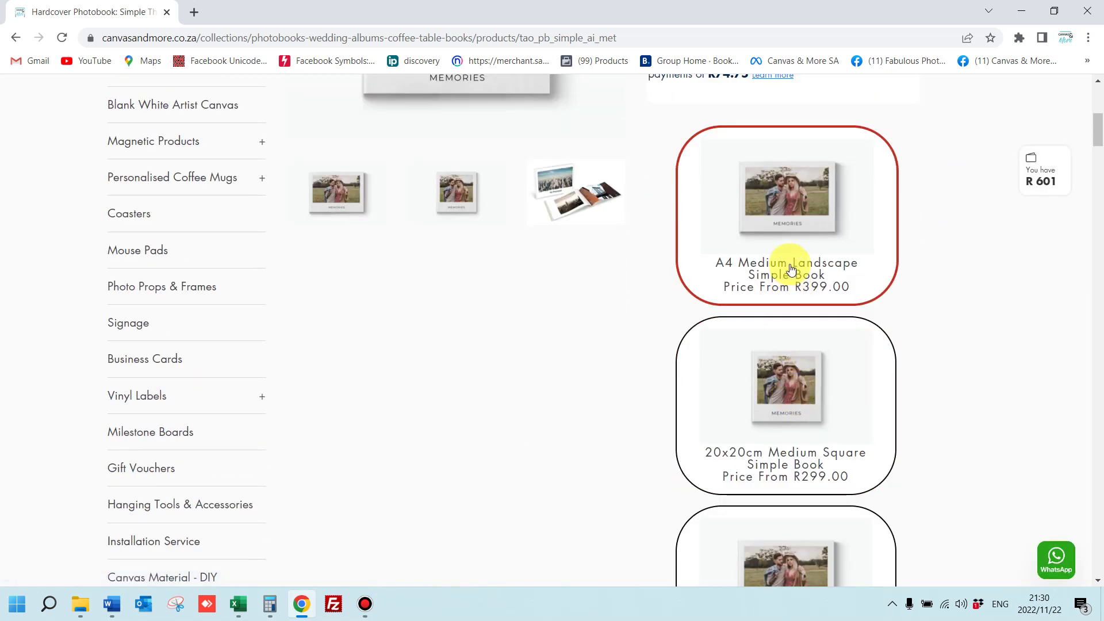
scroll(908, 299, down, 7)
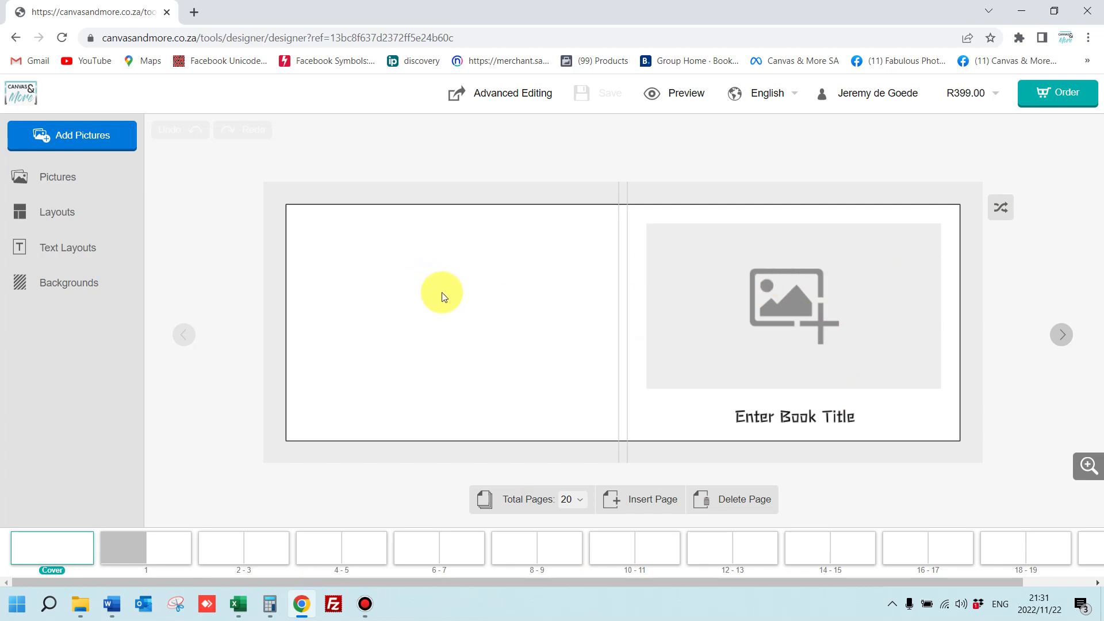
Upload the selected wedding images from the computer
click(68, 135)
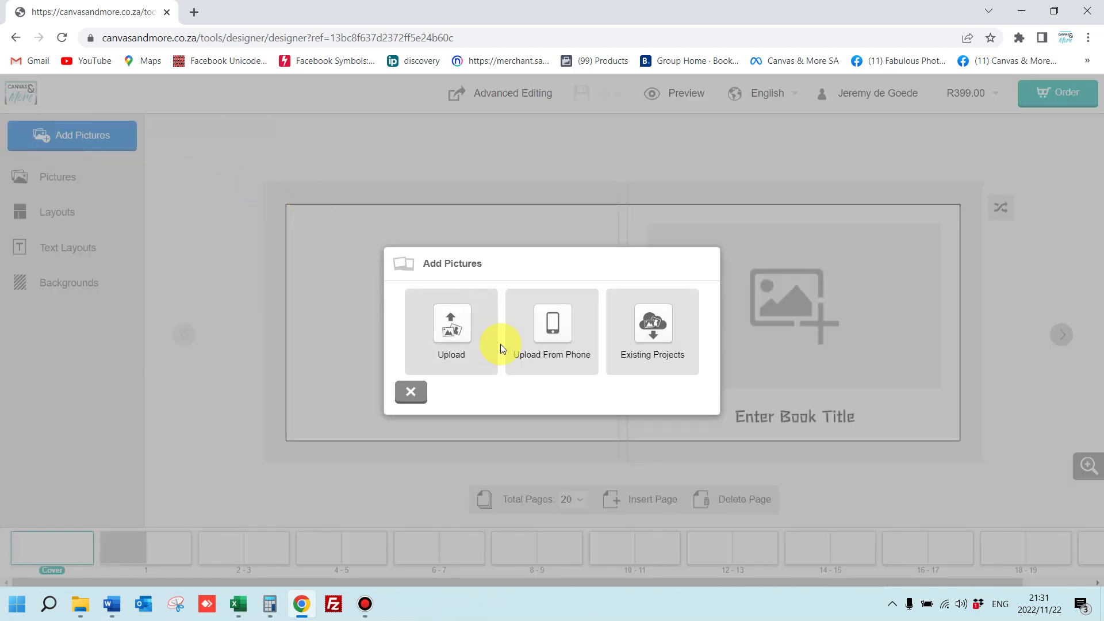
click(451, 328)
drag(127, 101, 492, 229)
click(437, 319)
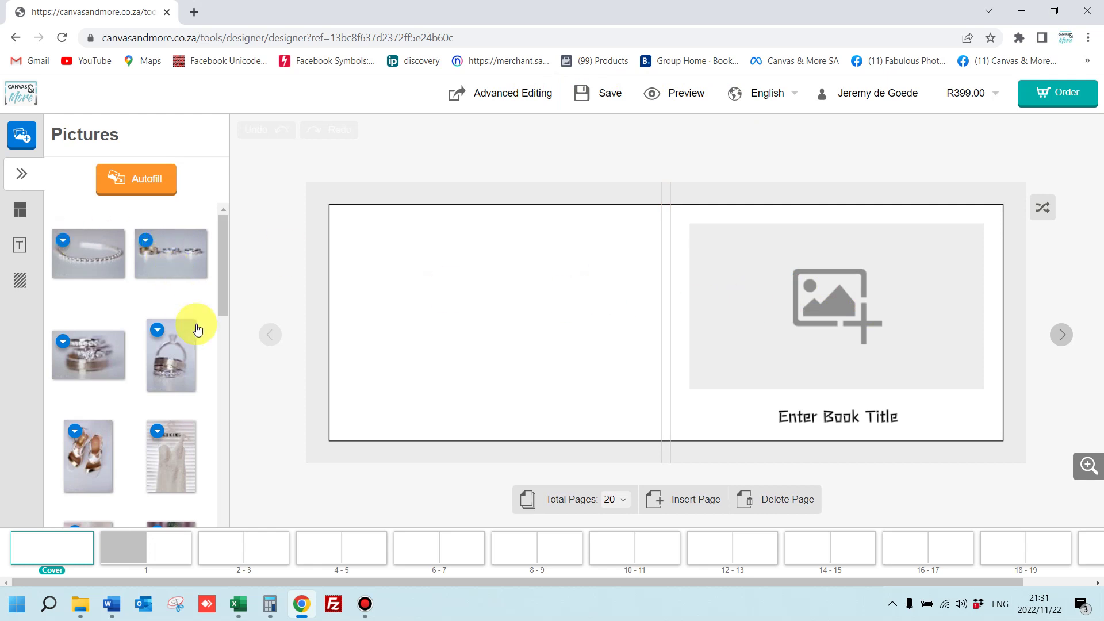
Place the bedroom photo of the woman in the white robe on the cover
scroll(160, 394, down, 3)
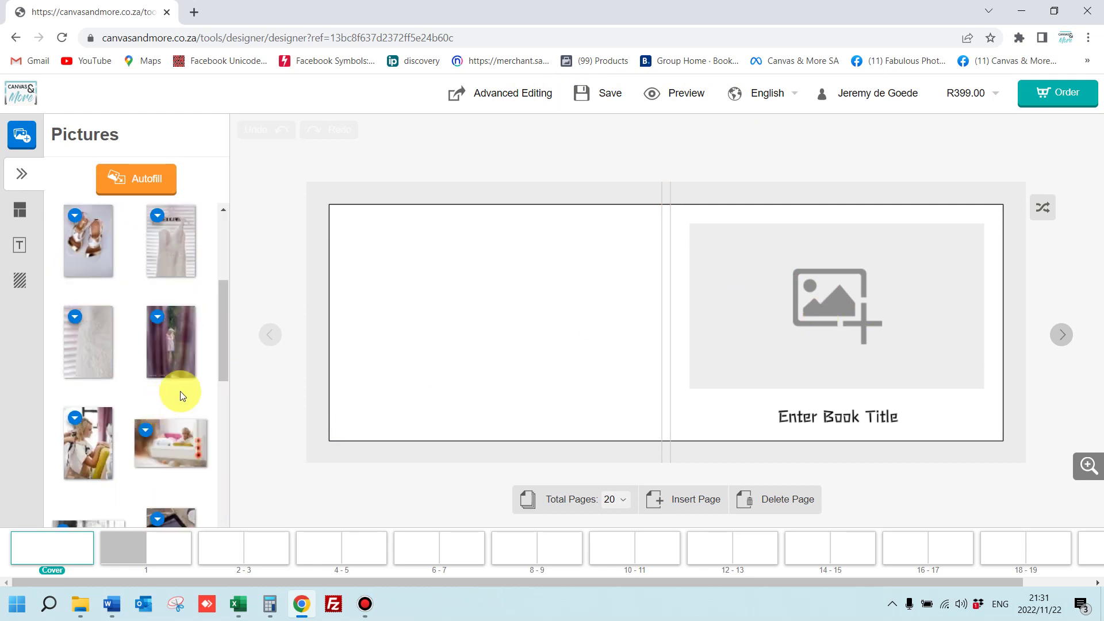
drag(173, 443, 799, 294)
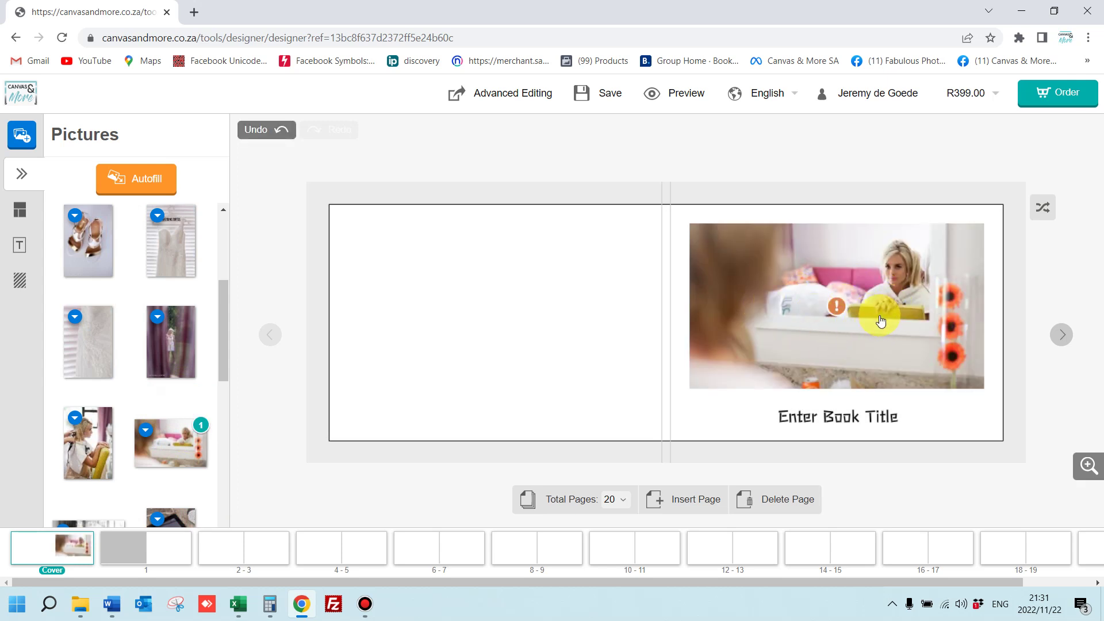
click(890, 315)
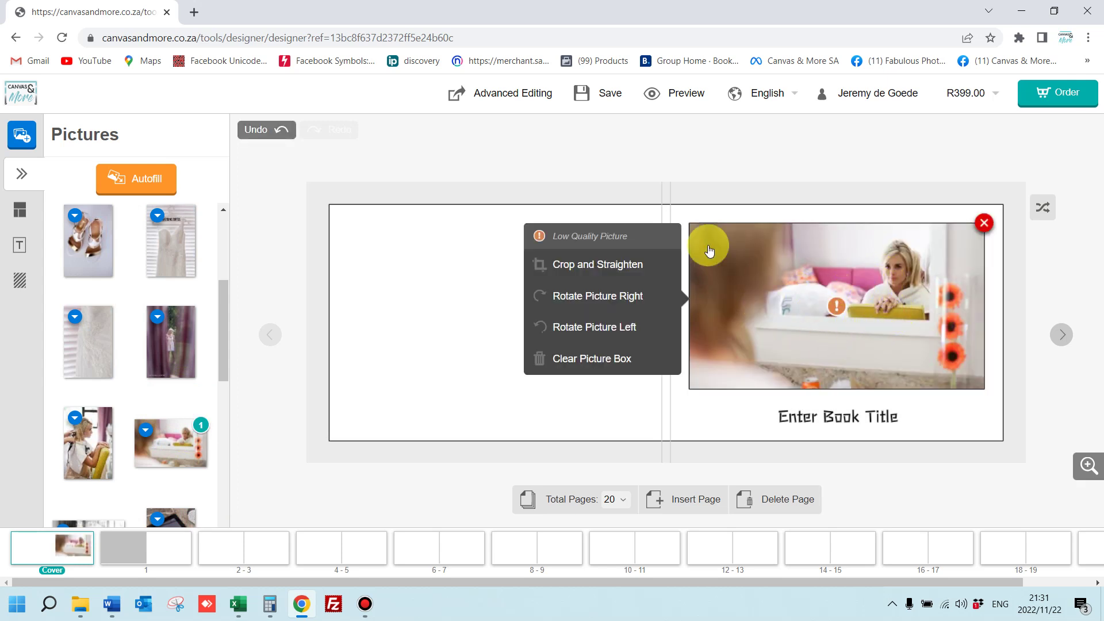
click(719, 163)
click(890, 321)
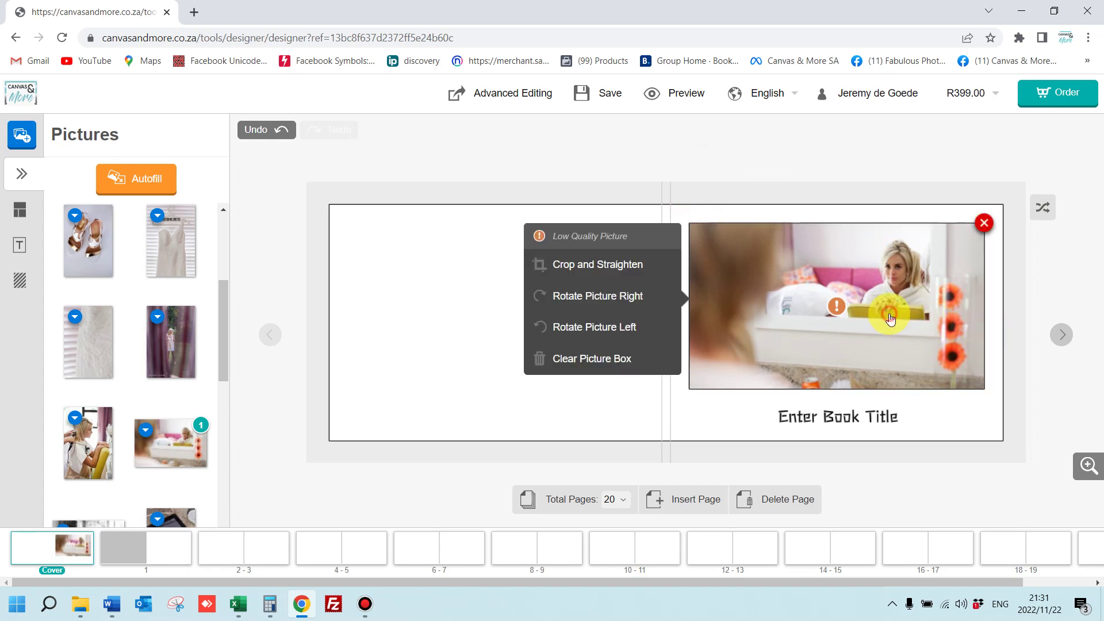
Crop the cover photo tighter around the woman and apply the crop
click(617, 277)
drag(599, 291, 636, 322)
drag(791, 474, 656, 352)
click(1061, 526)
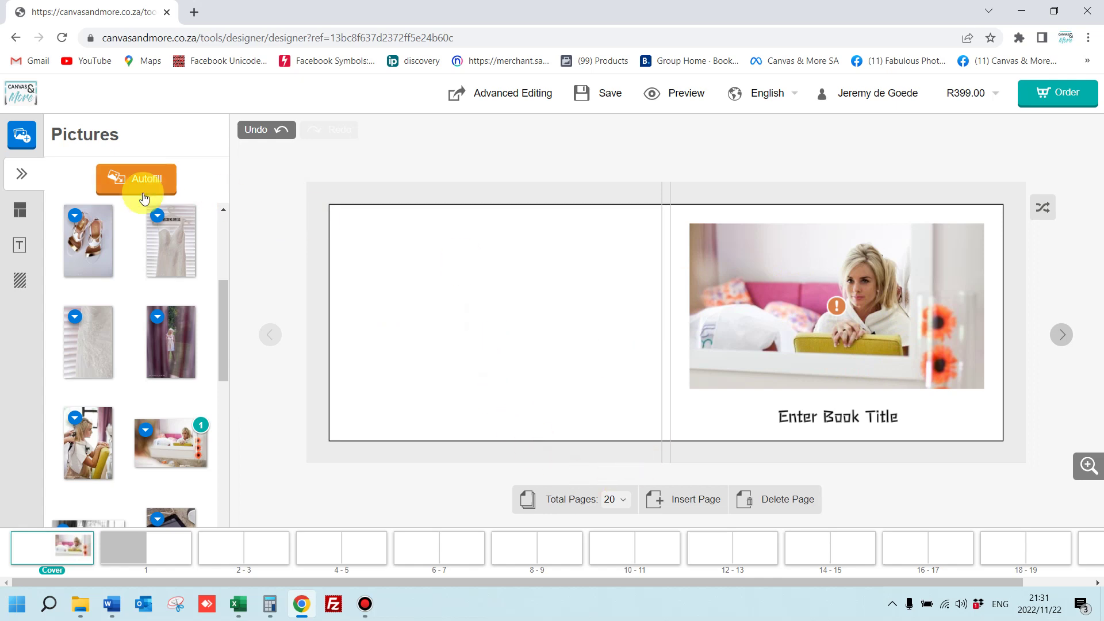
Autofill the book's pages with the uploaded photos
click(127, 186)
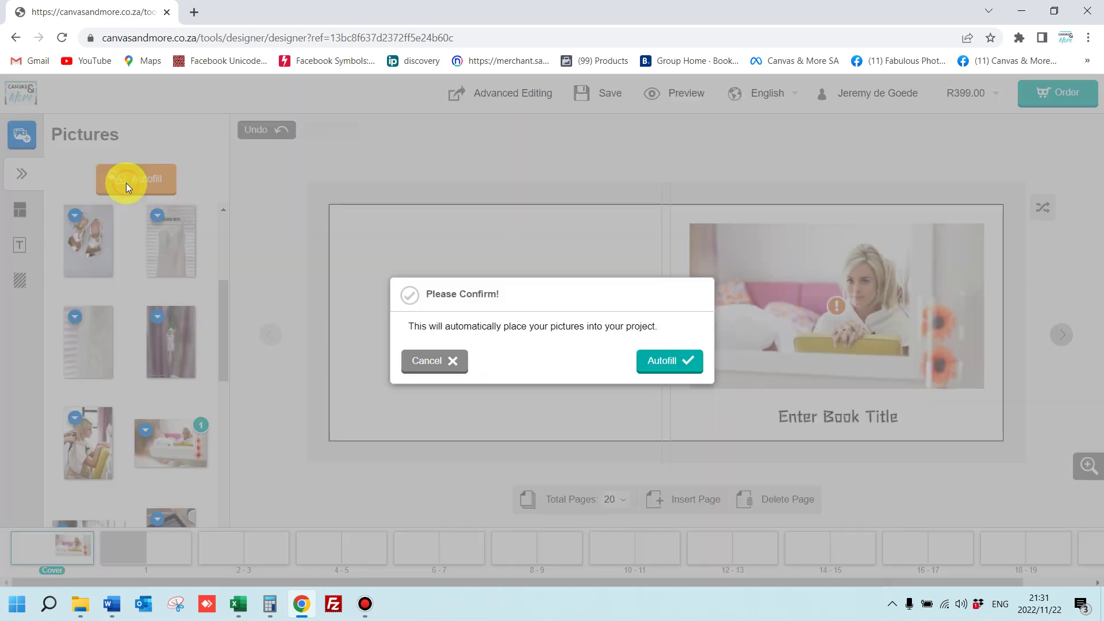
click(661, 361)
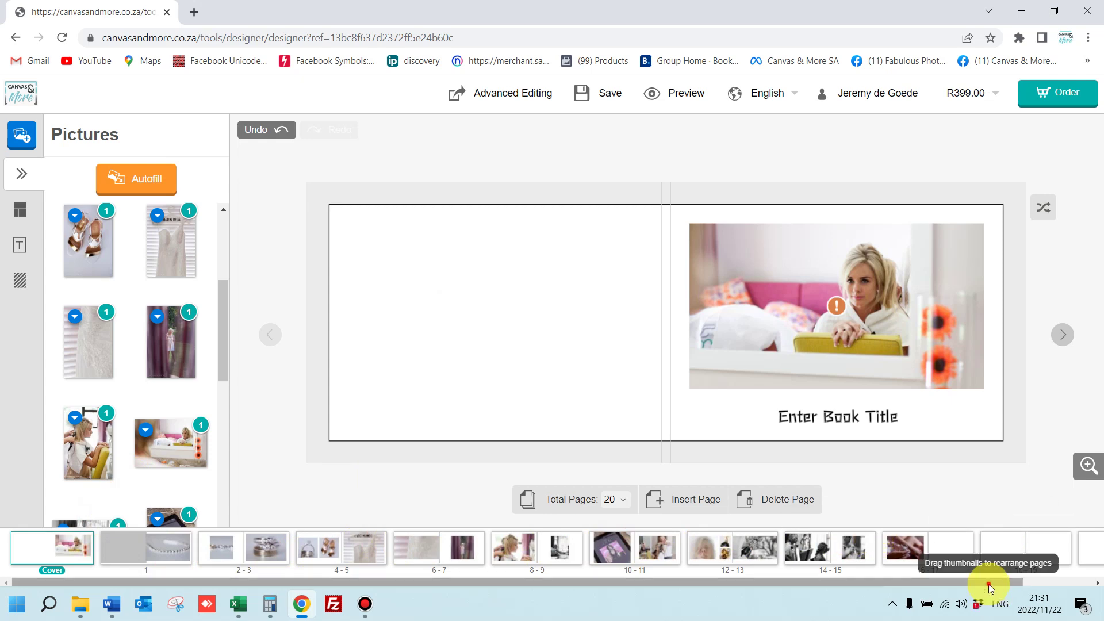
scroll(1057, 581, down, 1)
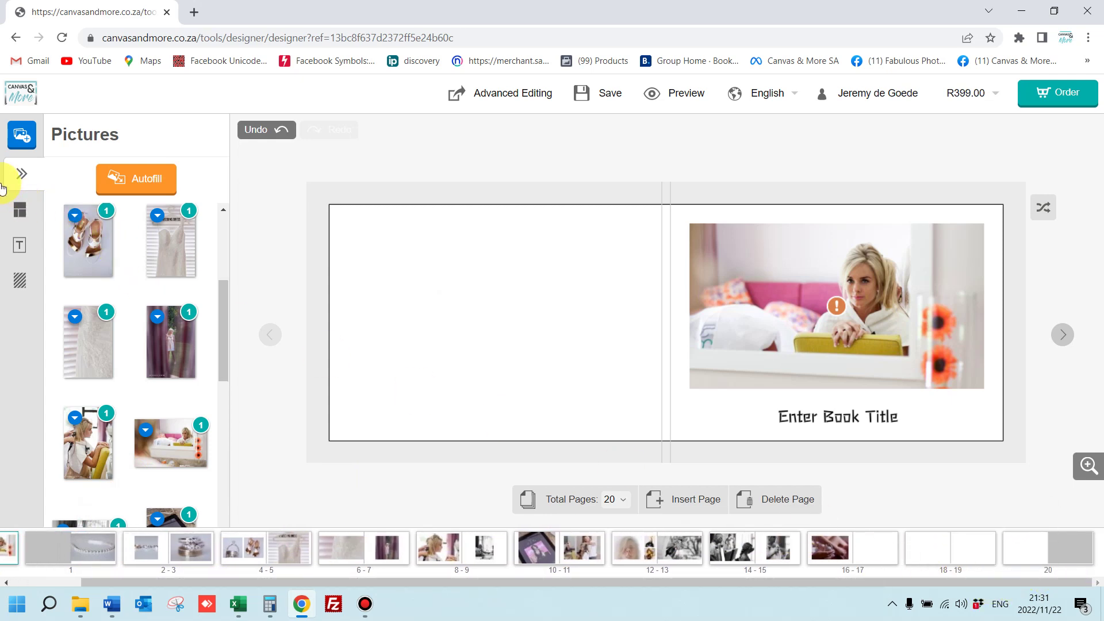
Upload ten more wedding images from the computer
click(21, 136)
click(450, 334)
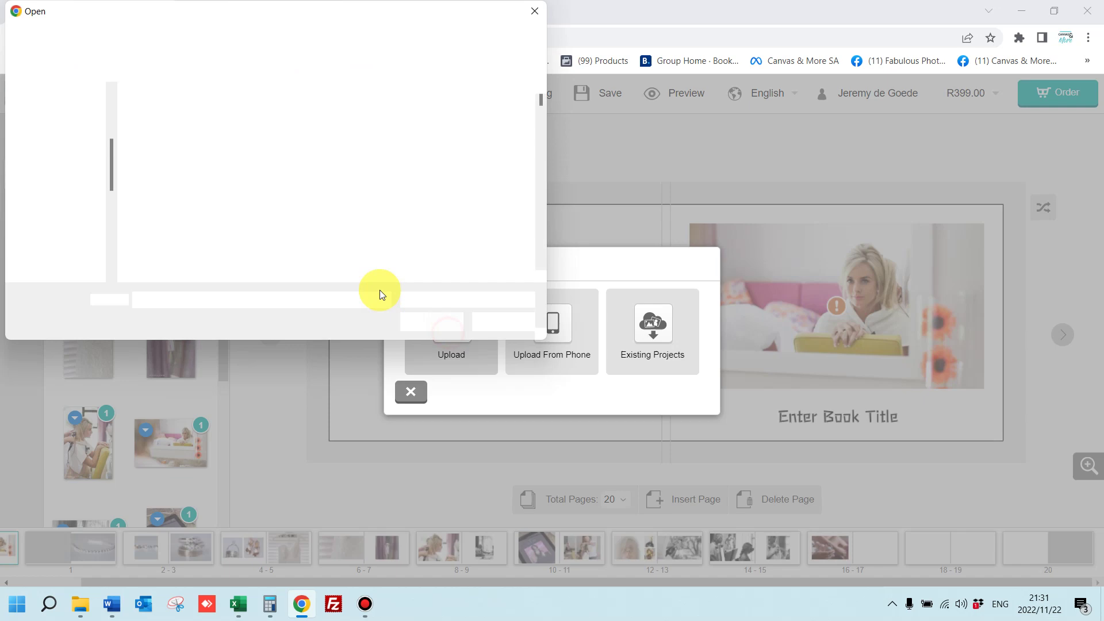
scroll(345, 239, down, 15)
drag(131, 202, 511, 266)
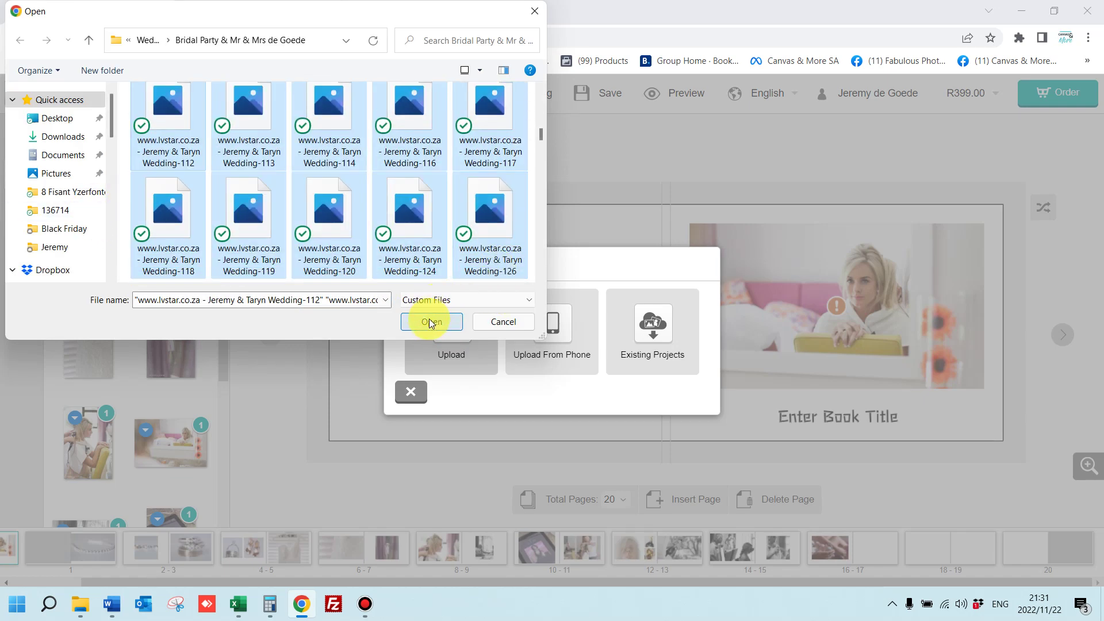
click(431, 321)
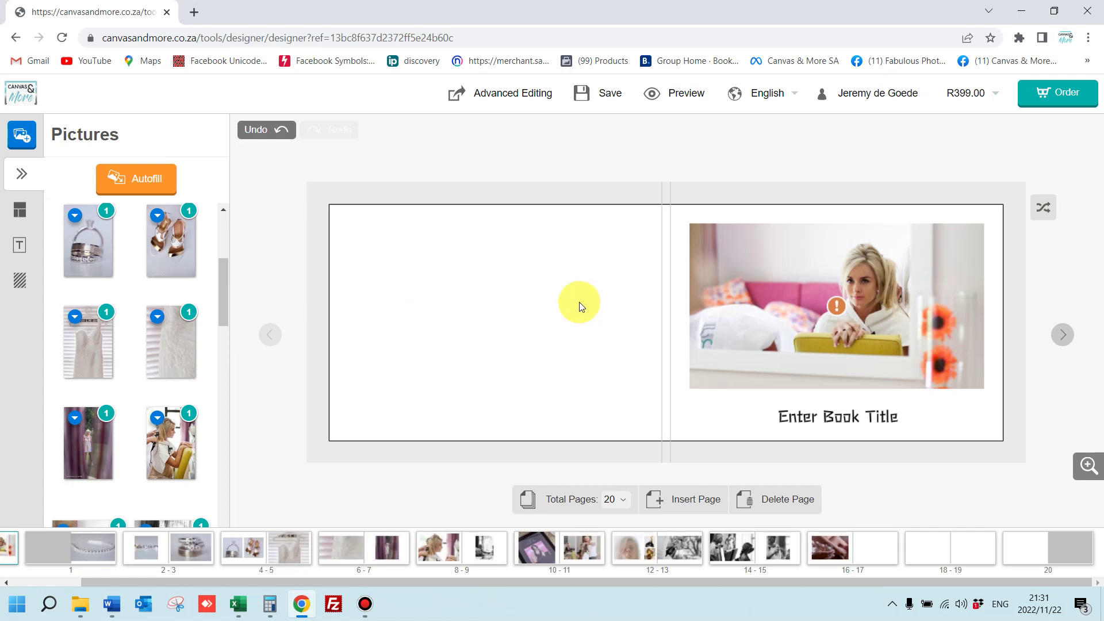
Autofill the pages again with all pictures and view the last pages
click(172, 175)
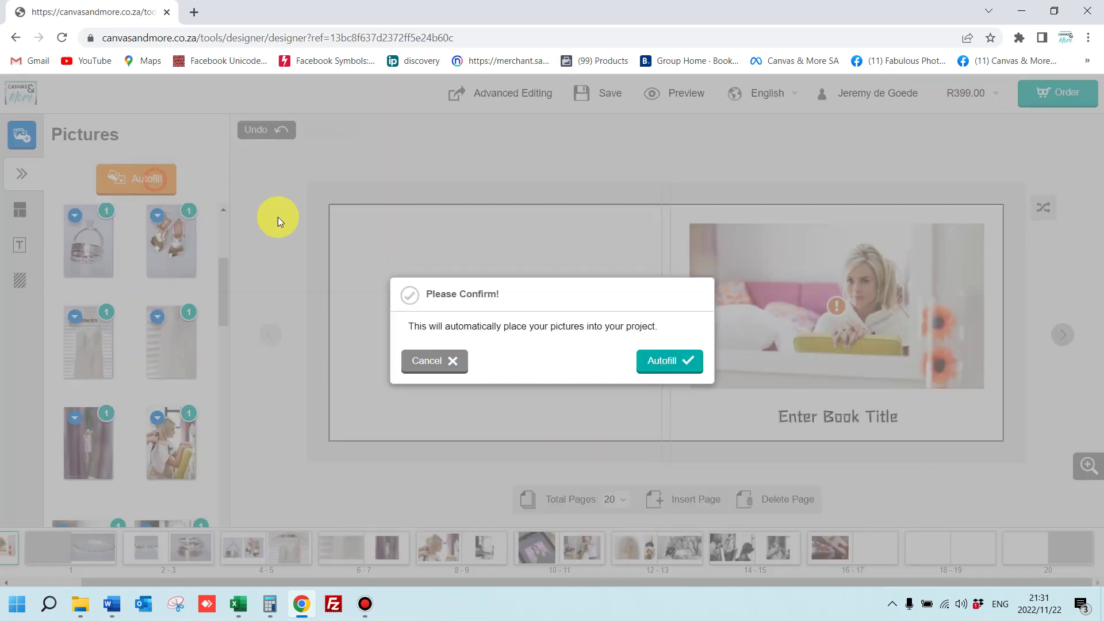
click(653, 362)
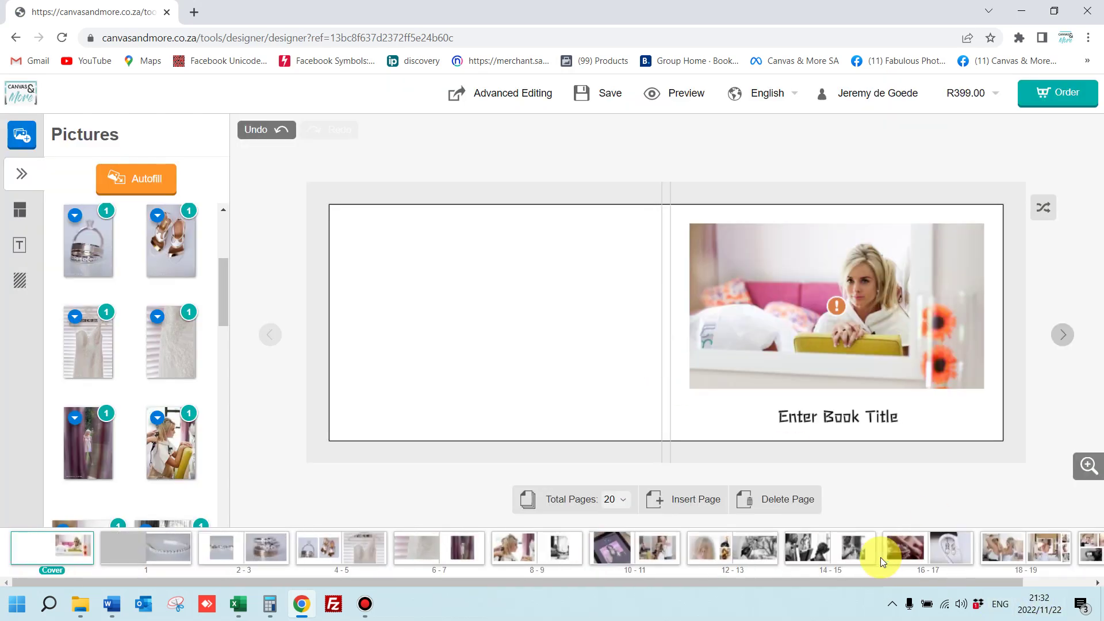
click(1010, 581)
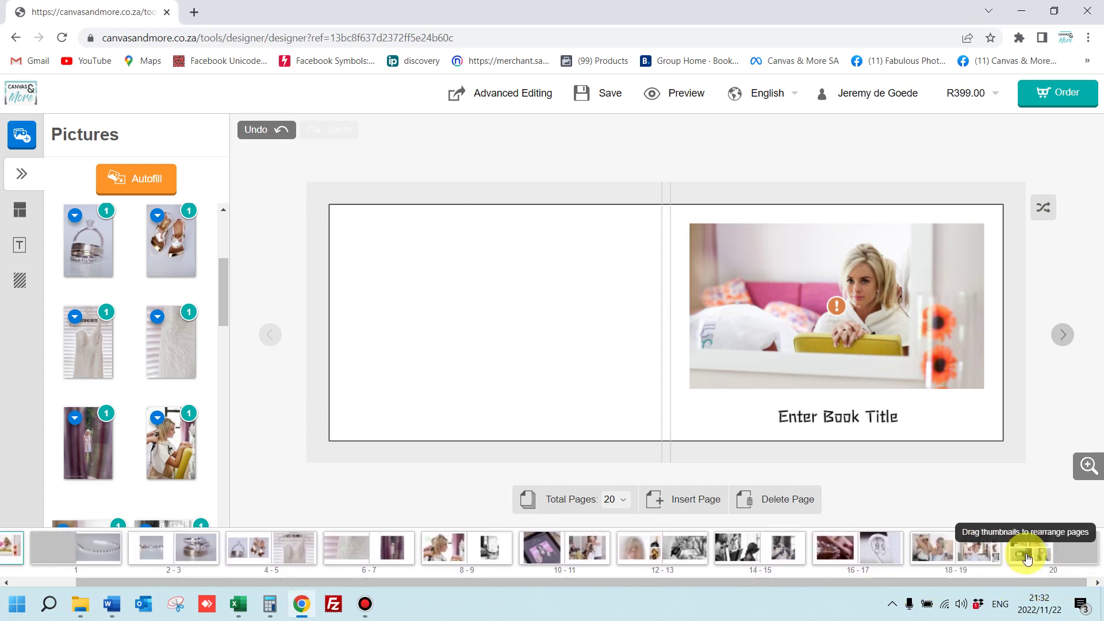
Apply a four-picture layout to page 18 of the 18-19 spread
click(974, 553)
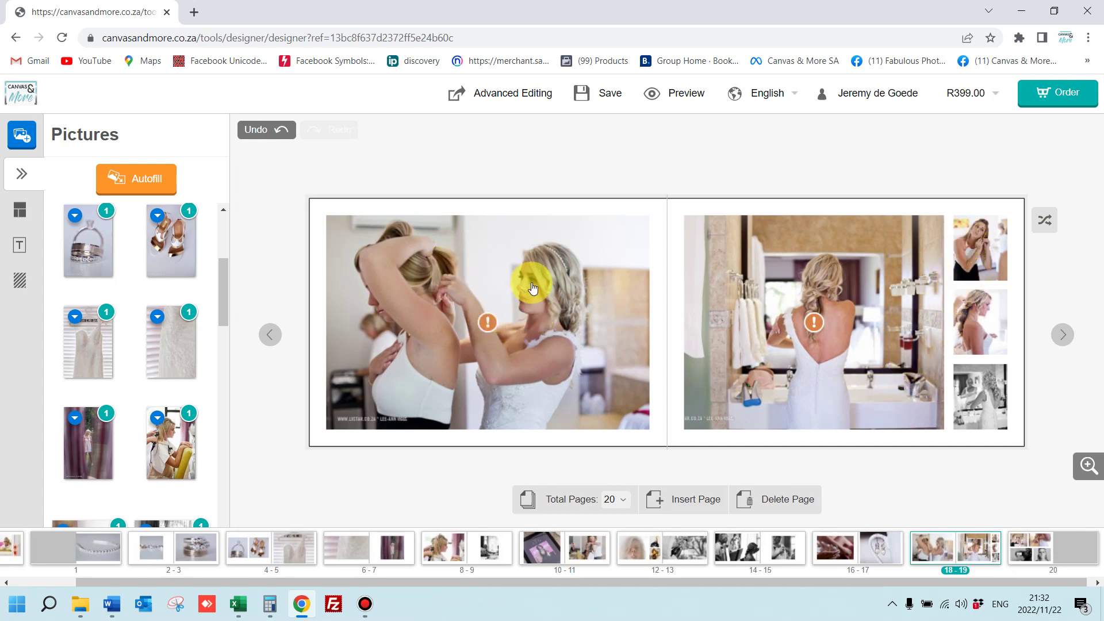
click(23, 212)
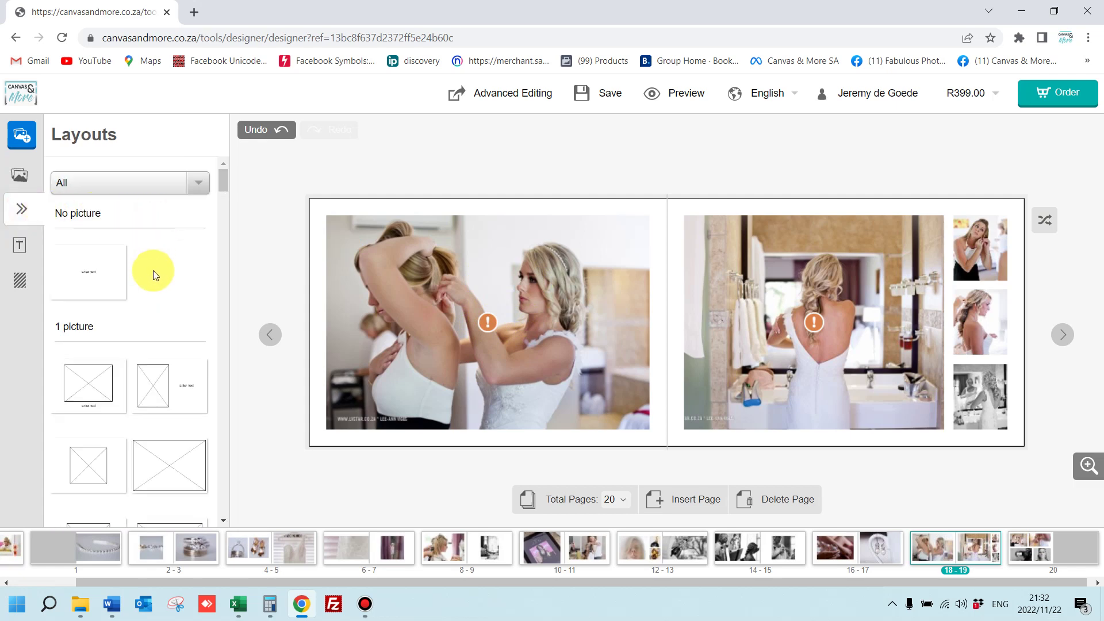
scroll(144, 328, down, 3)
scroll(144, 328, up, 3)
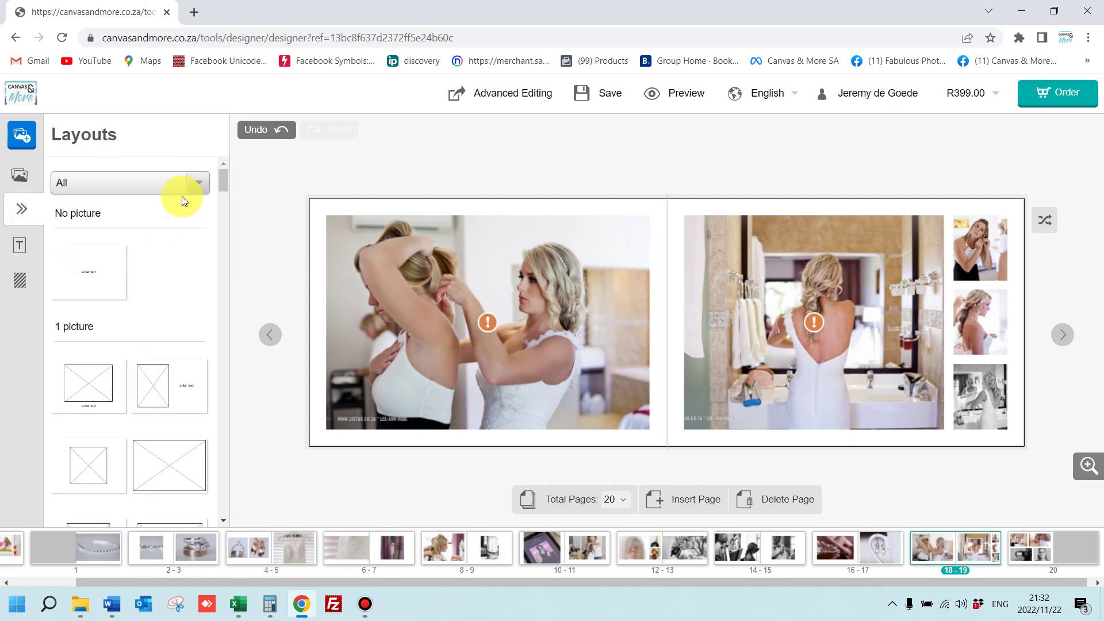
click(196, 183)
click(131, 252)
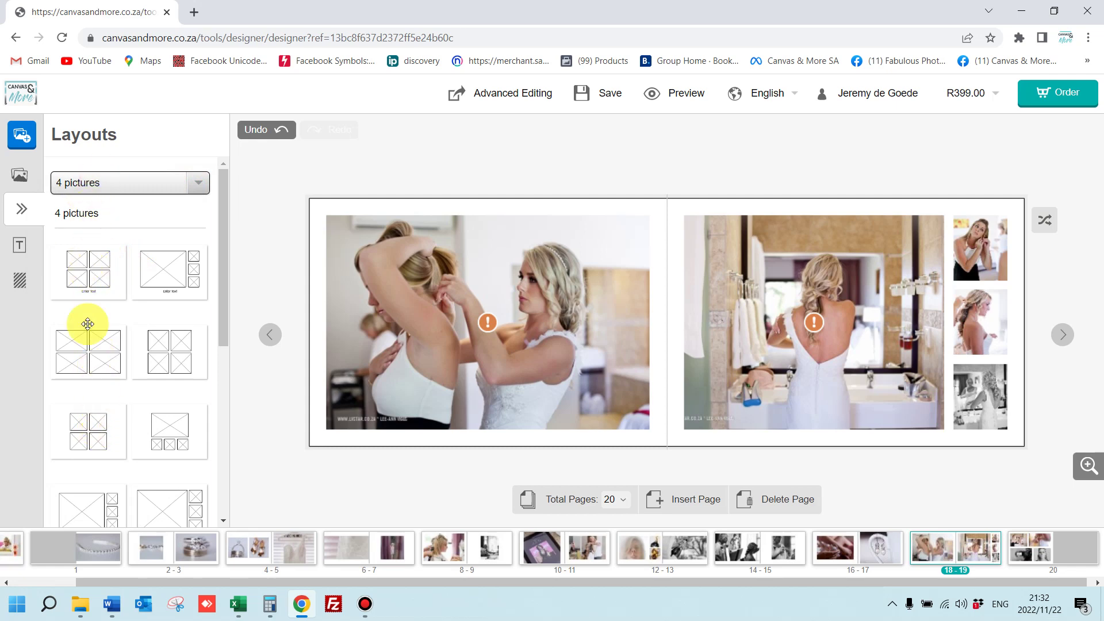
drag(161, 271, 483, 309)
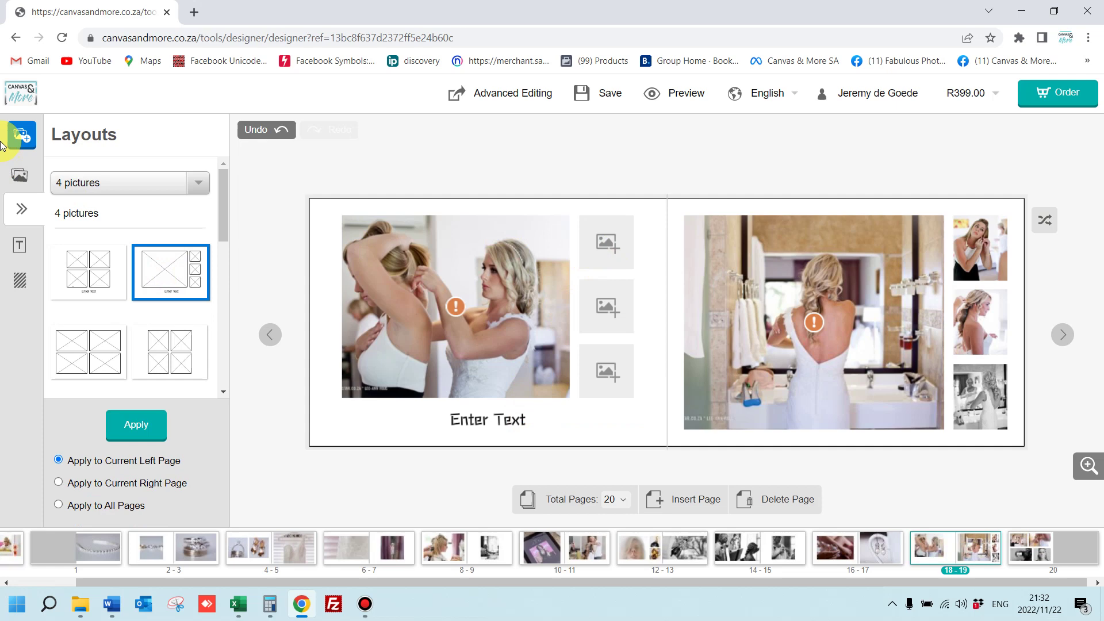
Fill the layout's slots with the ring, shoes and purple photos
click(19, 174)
drag(86, 238, 613, 243)
drag(184, 234, 579, 299)
drag(95, 414, 616, 382)
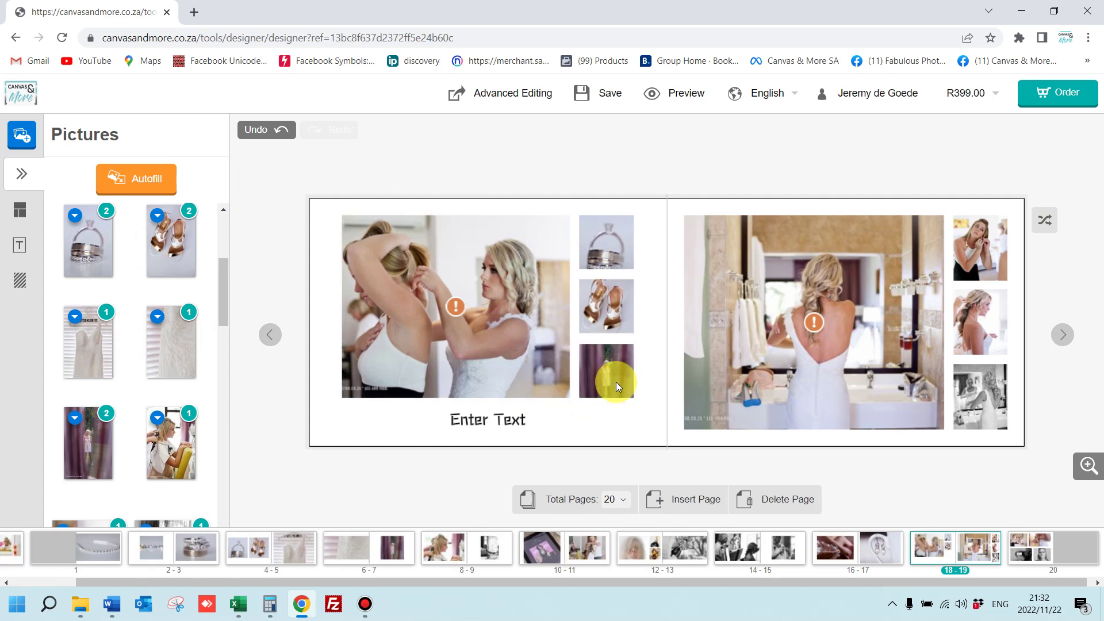
Shuffle the Left Side layout until the large-photo arrangement returns
click(1047, 225)
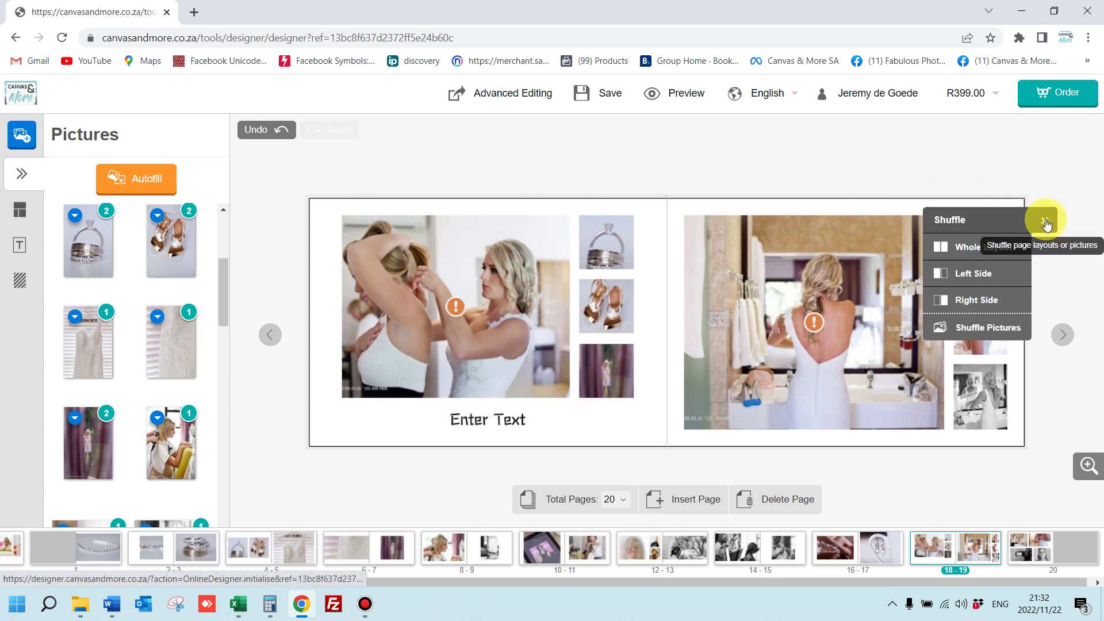
click(1007, 273)
click(1006, 274)
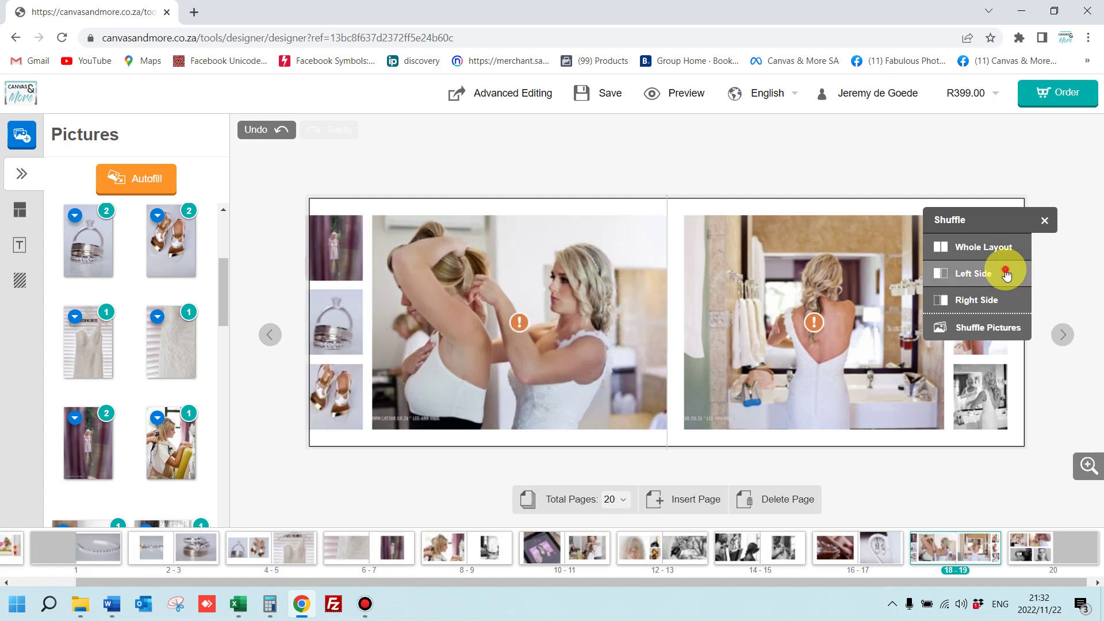
click(1006, 274)
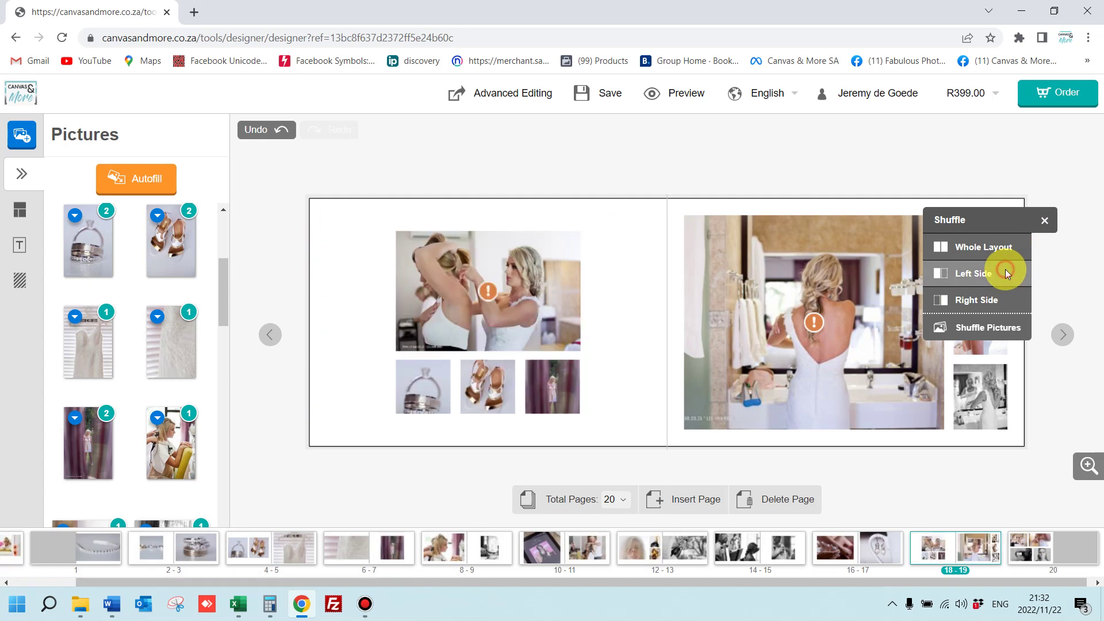
click(1007, 274)
Scroll the page strip back and return to the cover spread
click(749, 160)
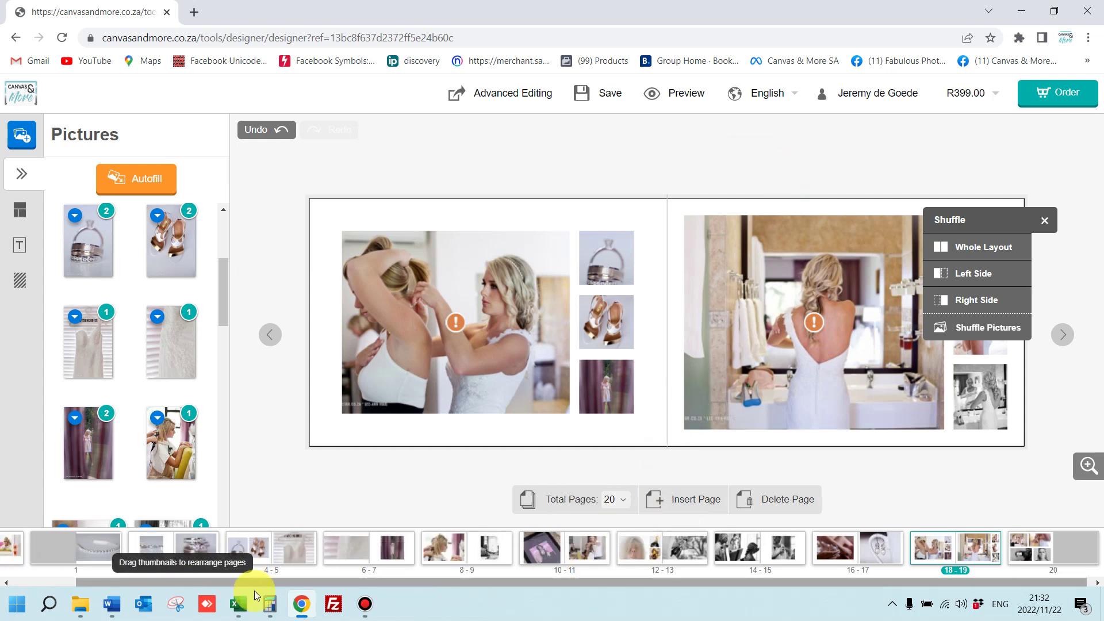
drag(258, 583, 63, 582)
click(66, 552)
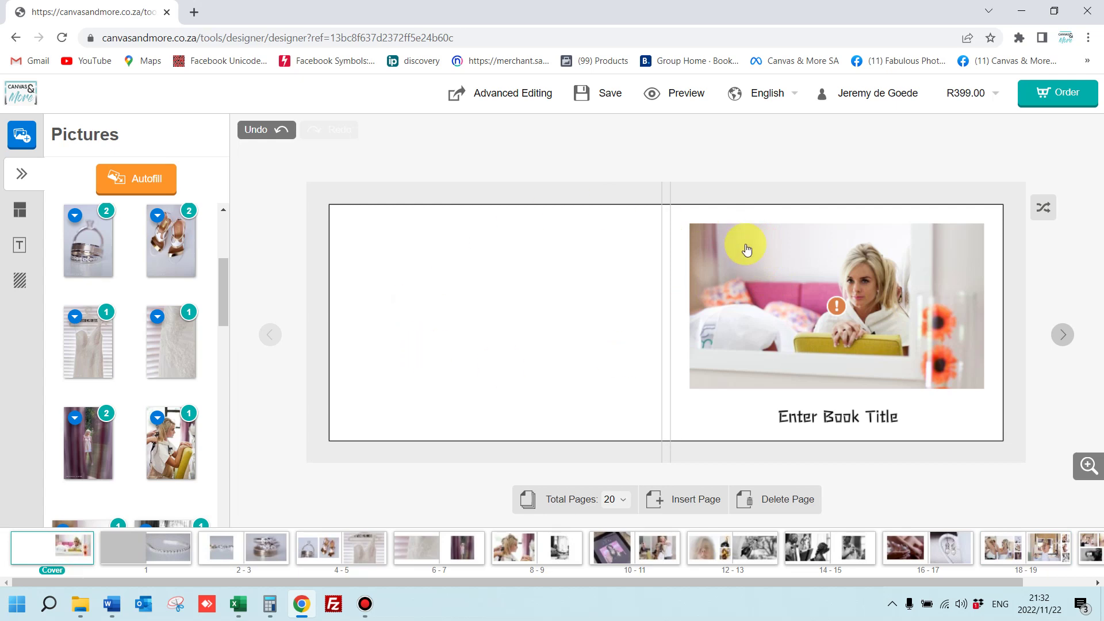
In Advanced Editing, stretch the cover photo to fill the whole front cover
click(478, 98)
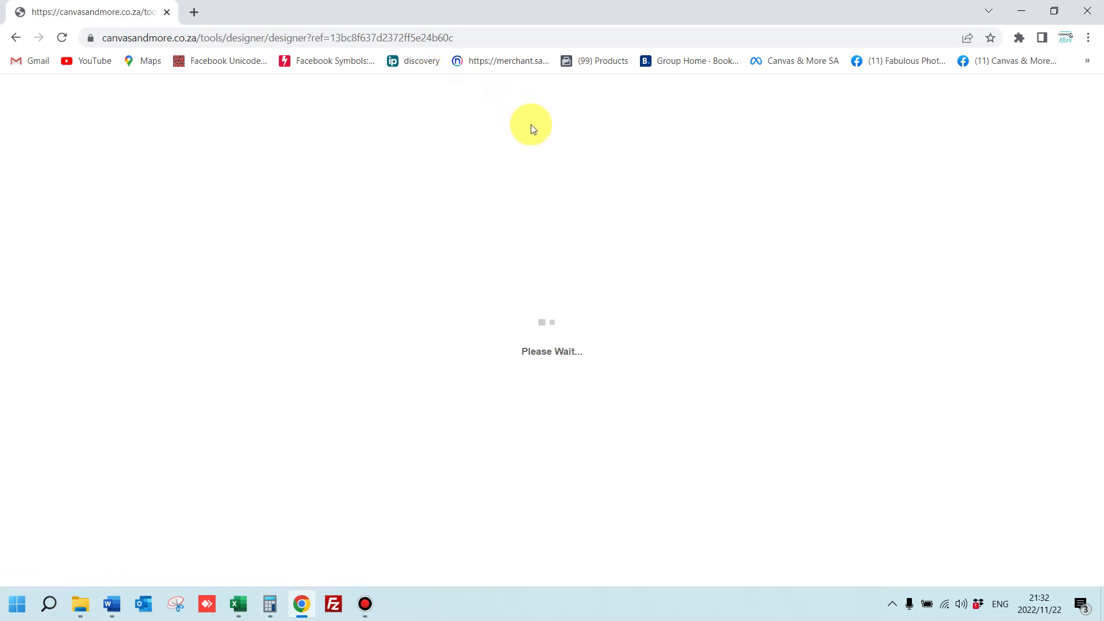
drag(656, 295, 636, 270)
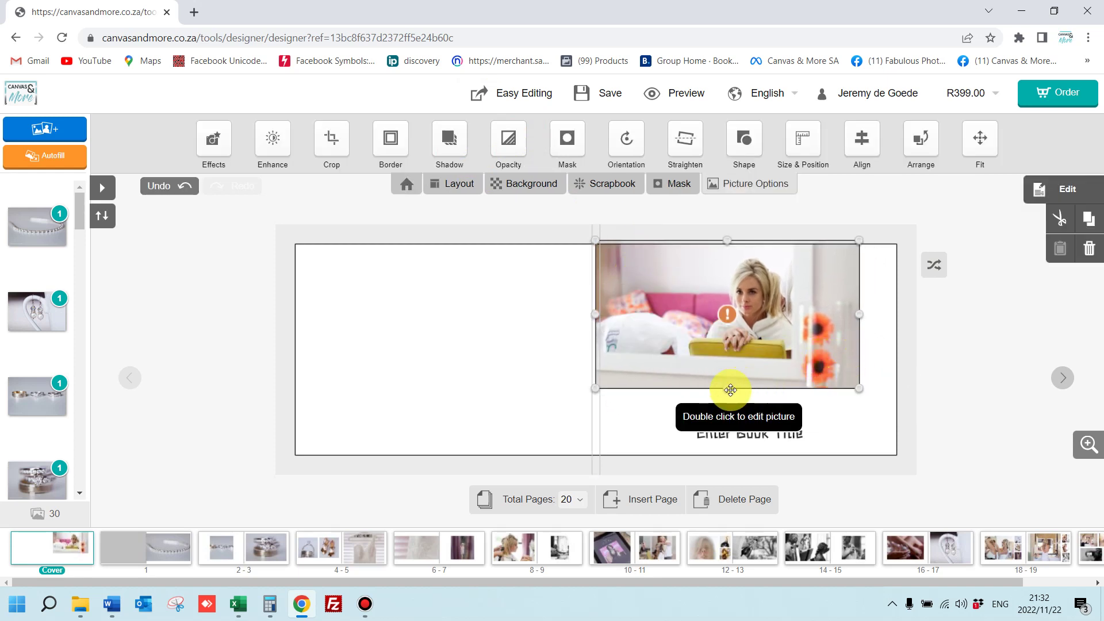
drag(726, 390, 745, 468)
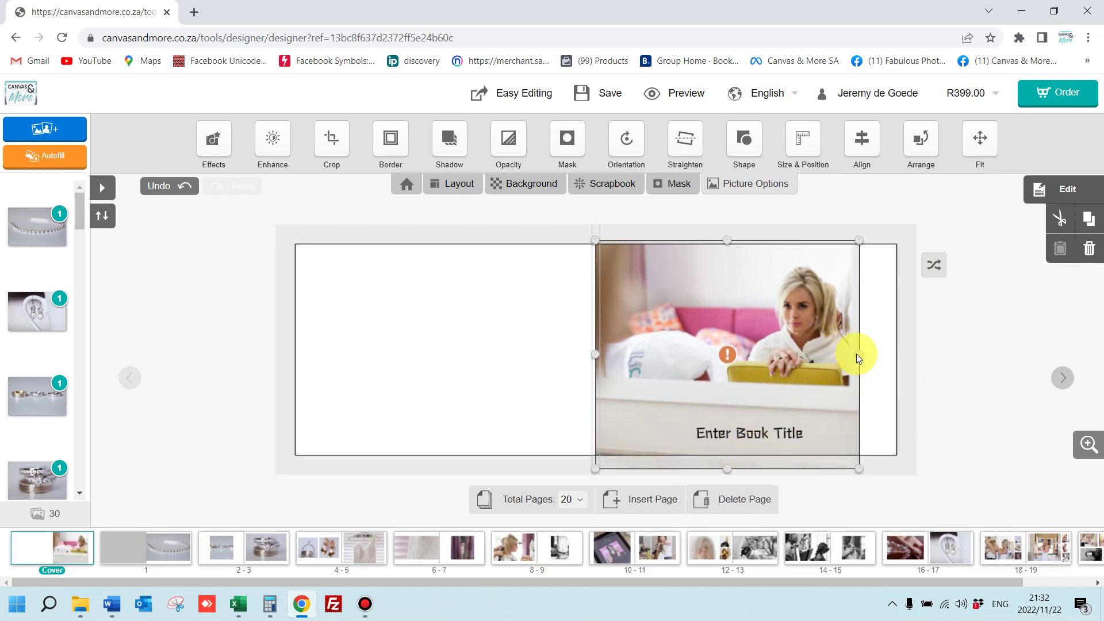
drag(858, 353, 903, 353)
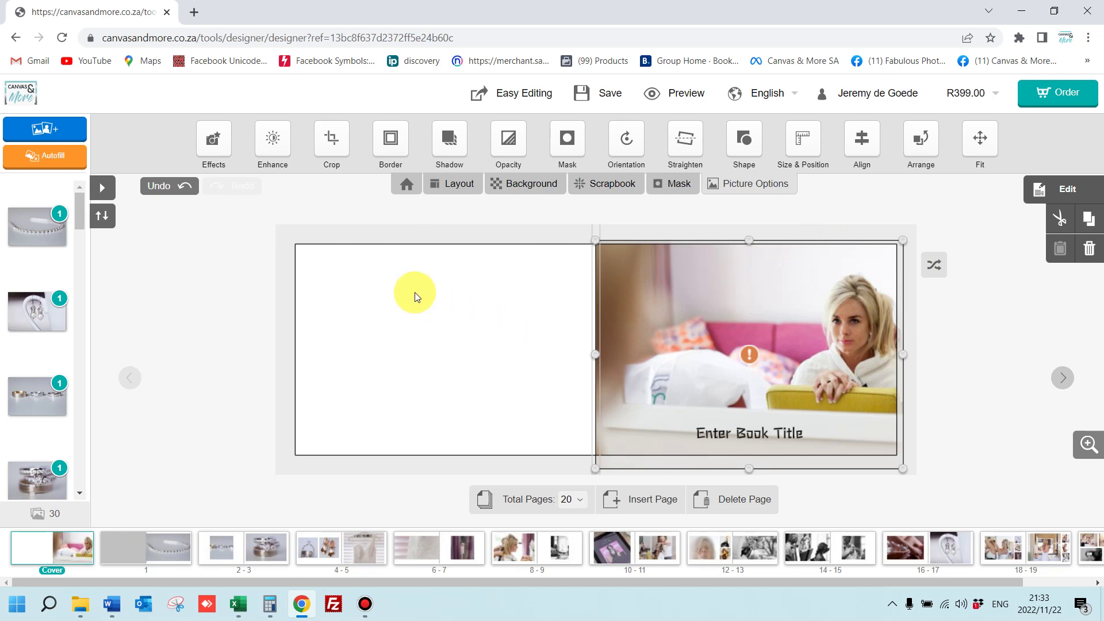
Add a full-height photo to the back cover and move the title higher
drag(26, 230, 609, 319)
drag(449, 283, 474, 444)
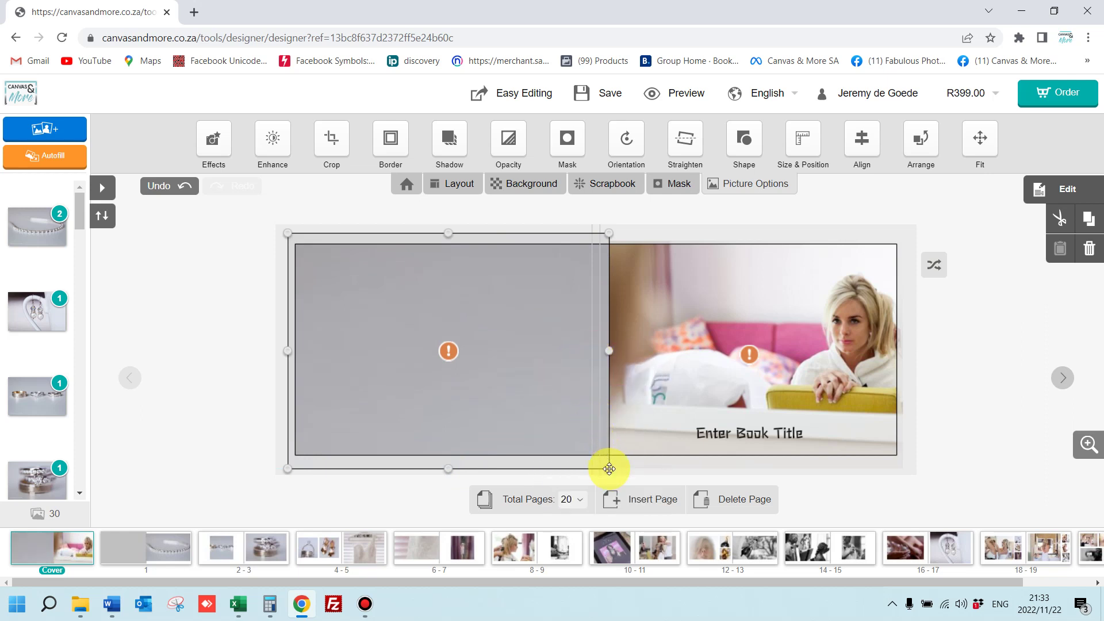
drag(608, 469, 595, 464)
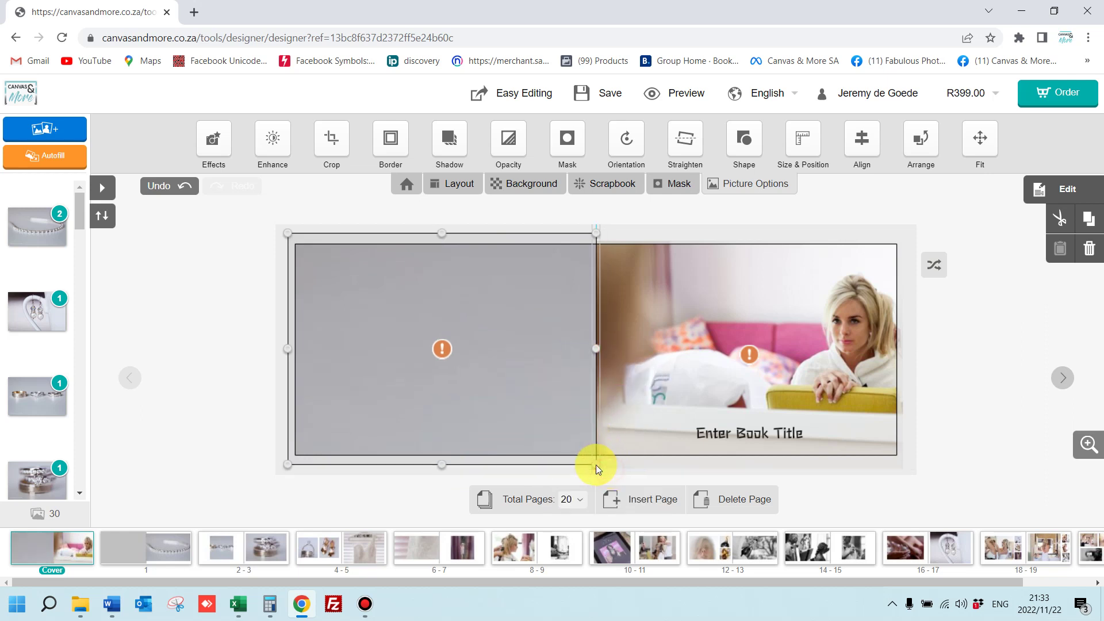
click(708, 220)
drag(731, 436, 731, 402)
Retitle the cover 'my book' and drop the title near the front cover's bottom edge
double_click(736, 408)
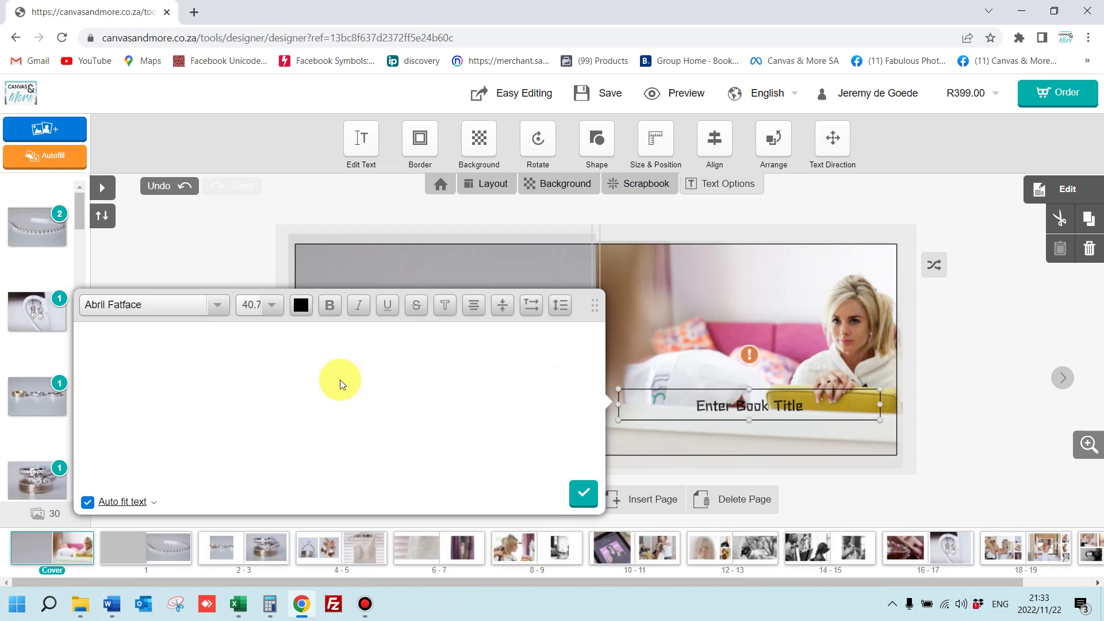
text(my book)
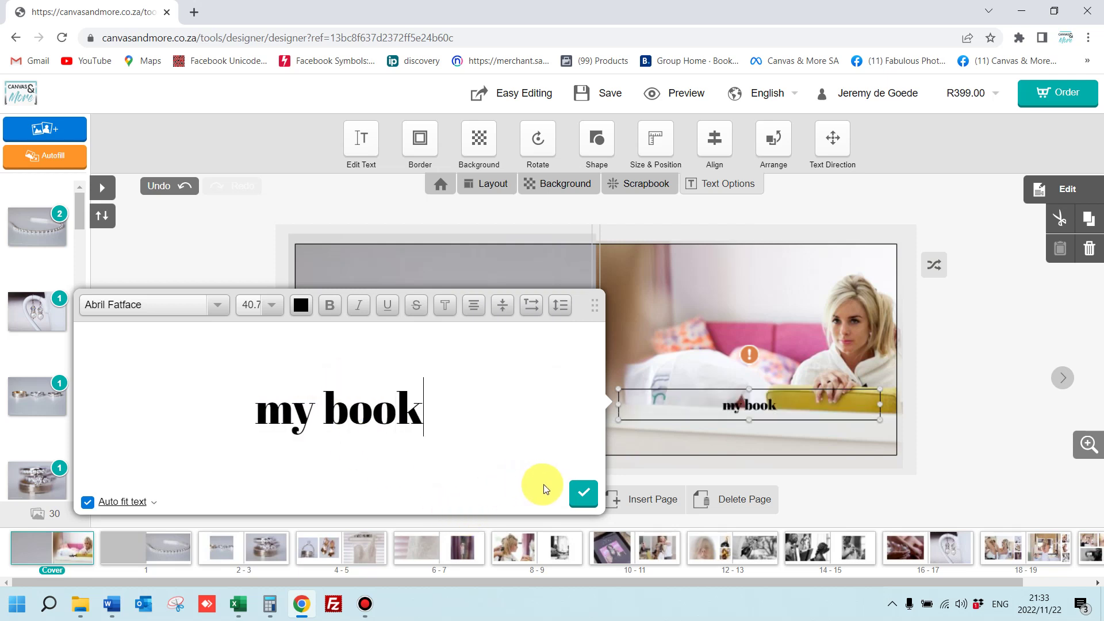
click(579, 489)
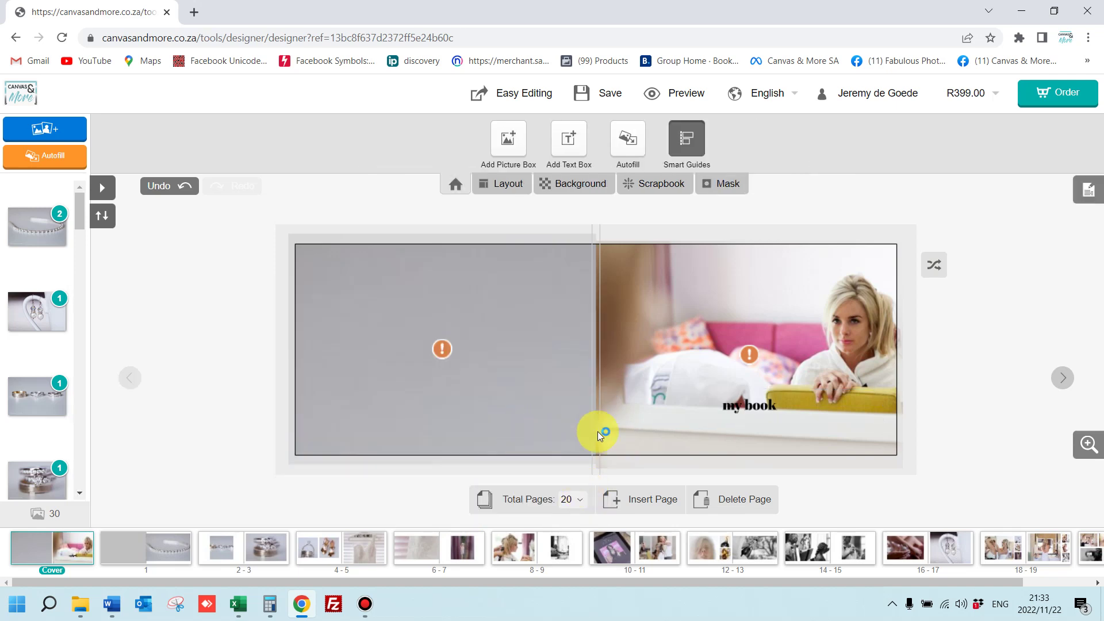
click(751, 397)
drag(764, 404, 749, 440)
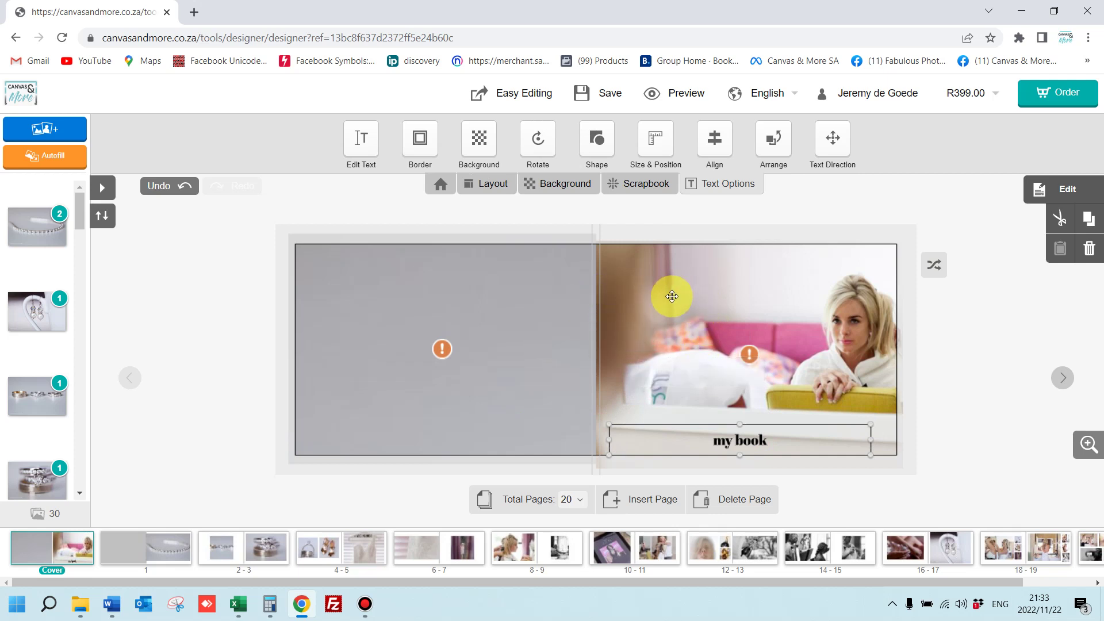
click(633, 218)
Add a new text box reading 'test' with vertical text direction
click(575, 143)
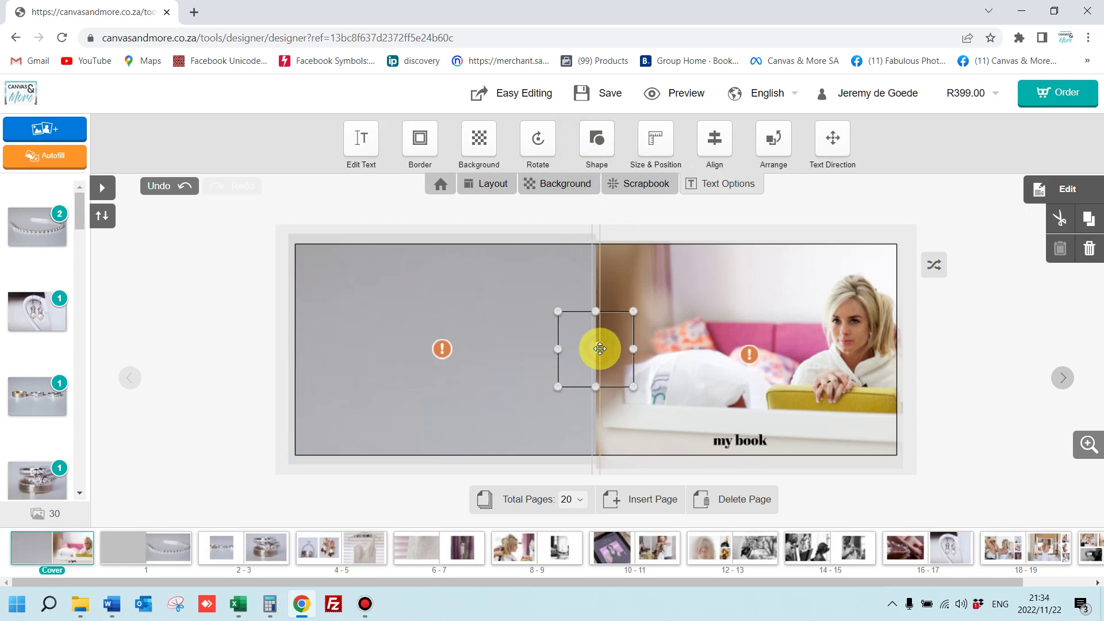
double_click(599, 350)
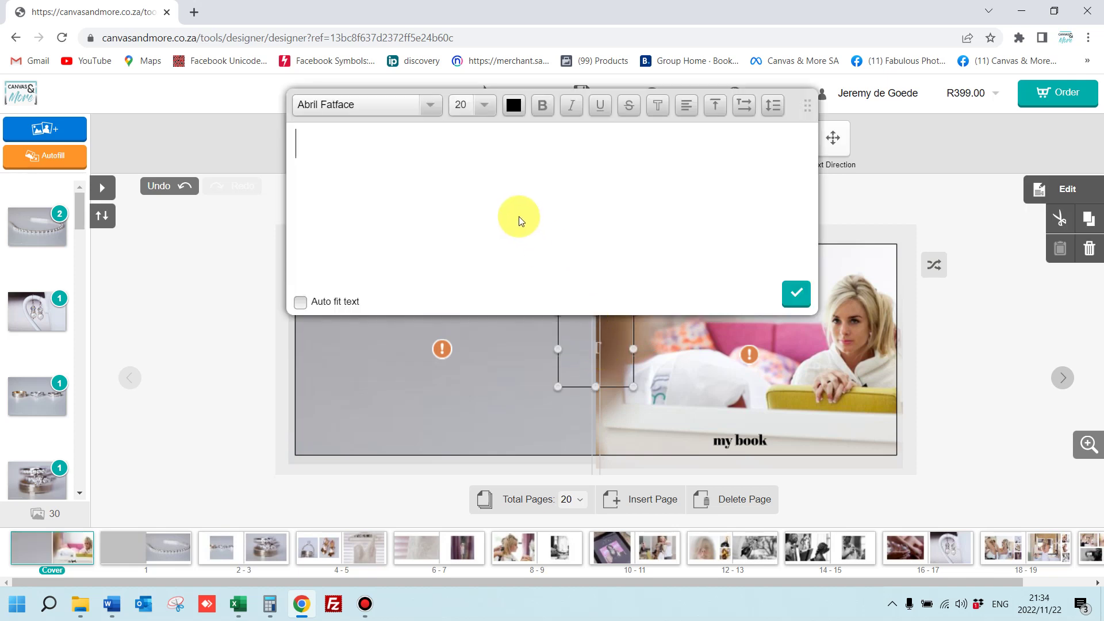
text(test)
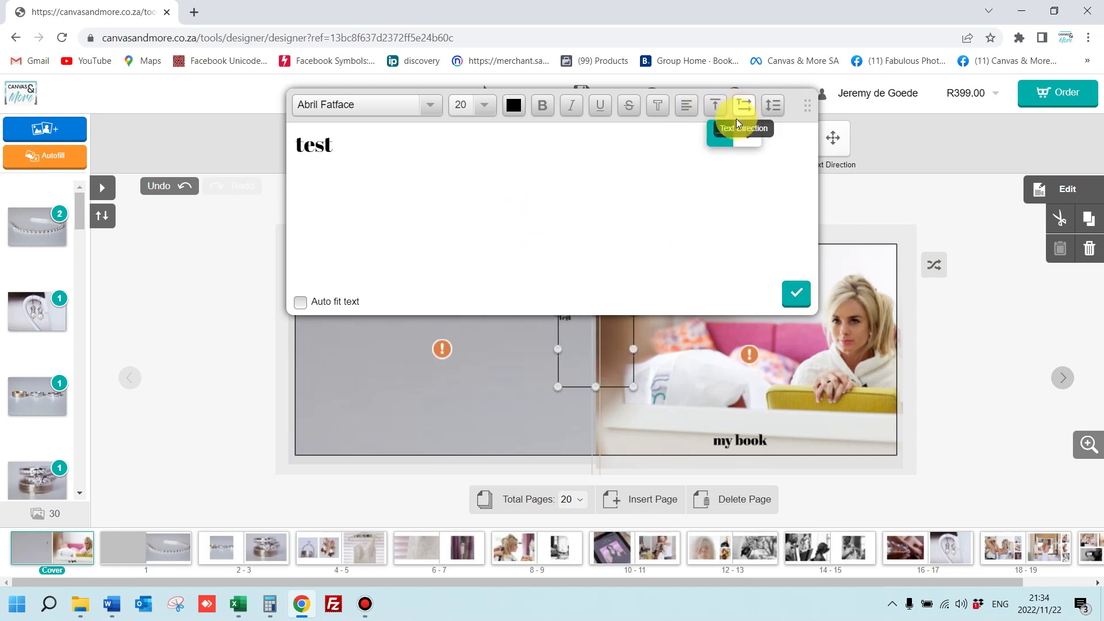
click(747, 140)
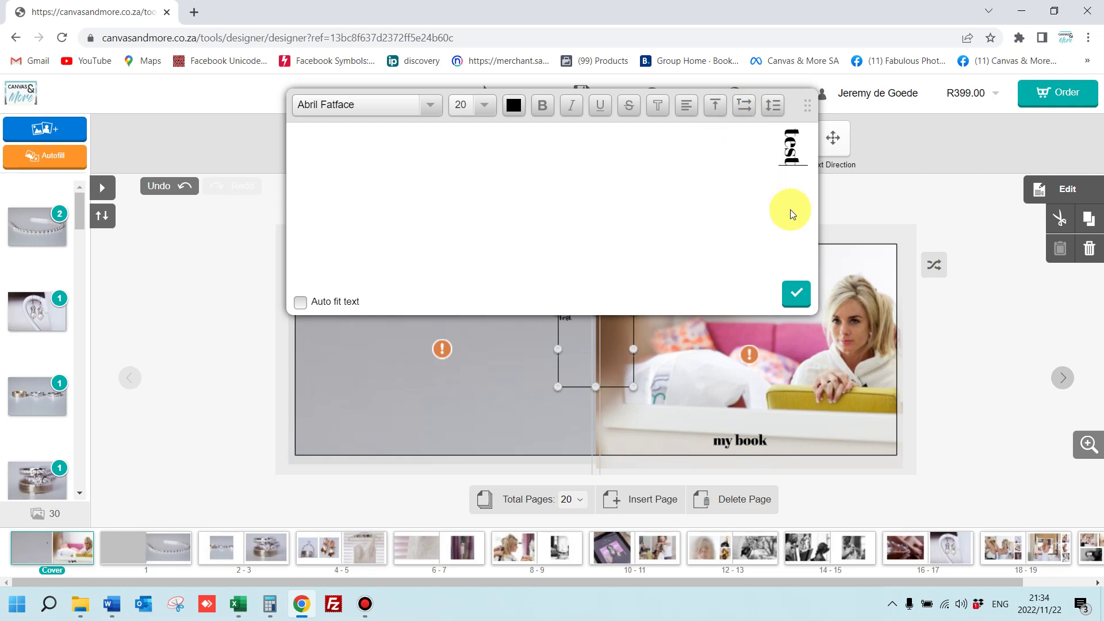
click(798, 291)
Move the 'test' text box onto the spine and zoom in to check placement
click(628, 322)
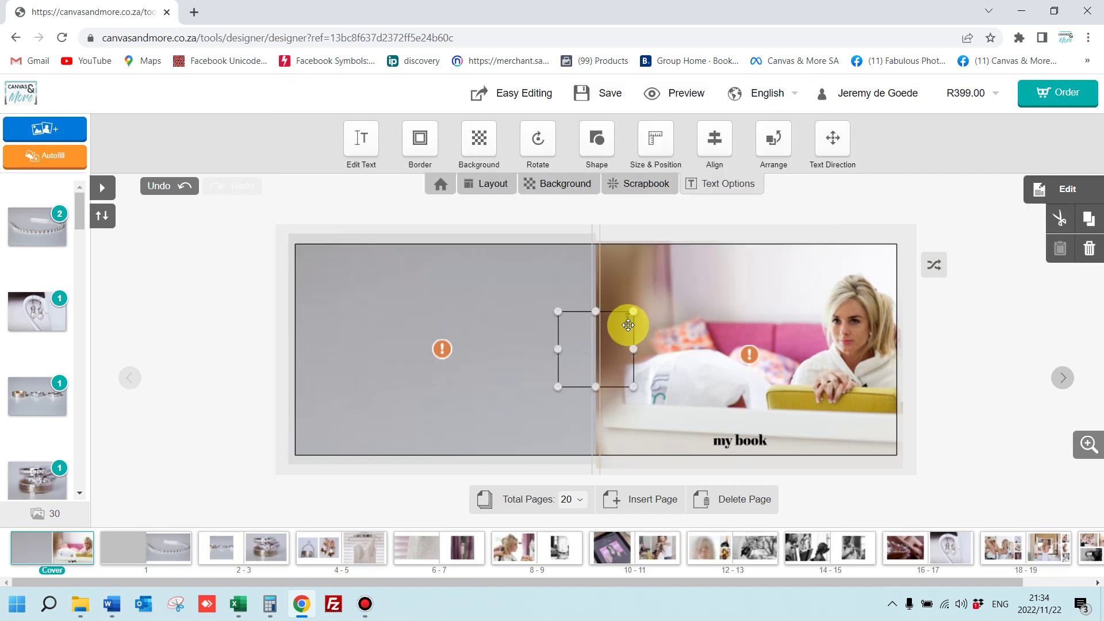
drag(628, 326, 595, 352)
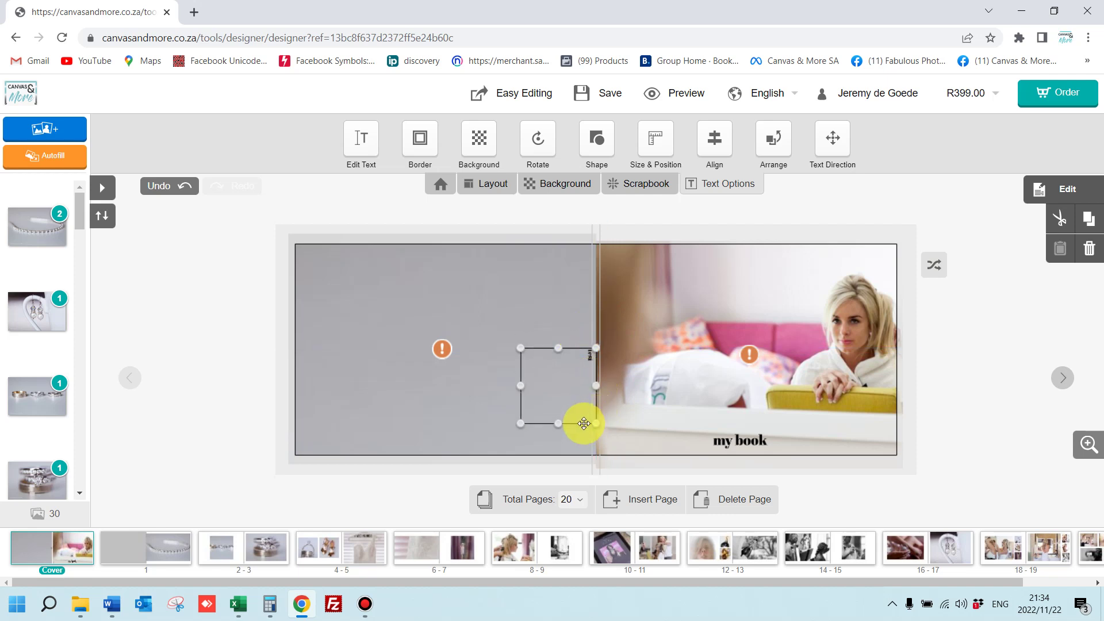
drag(591, 412, 596, 409)
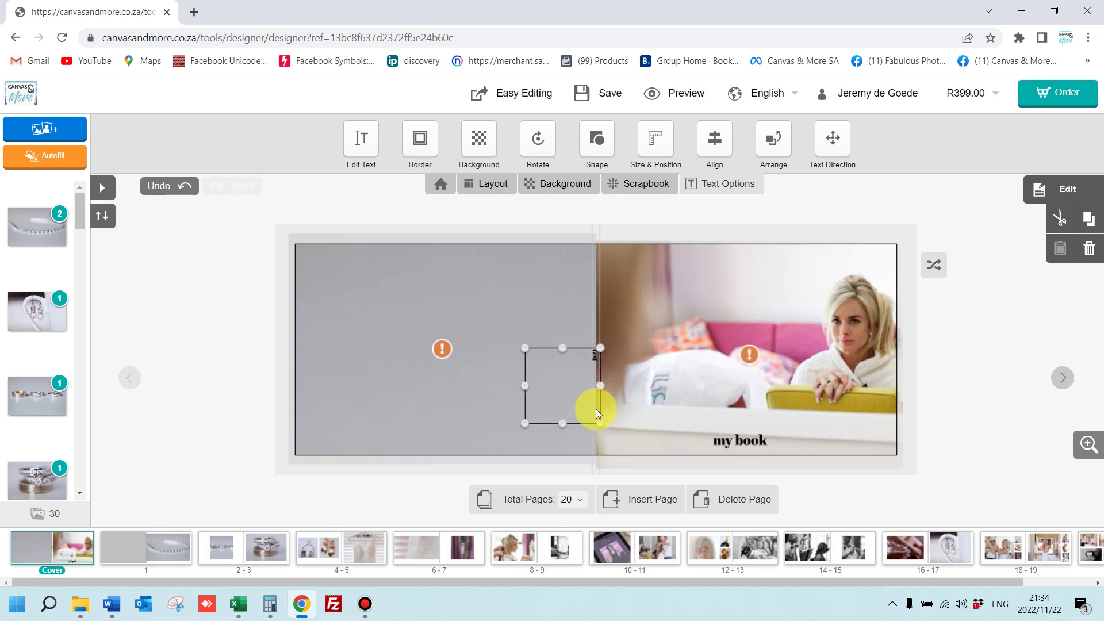
click(1091, 446)
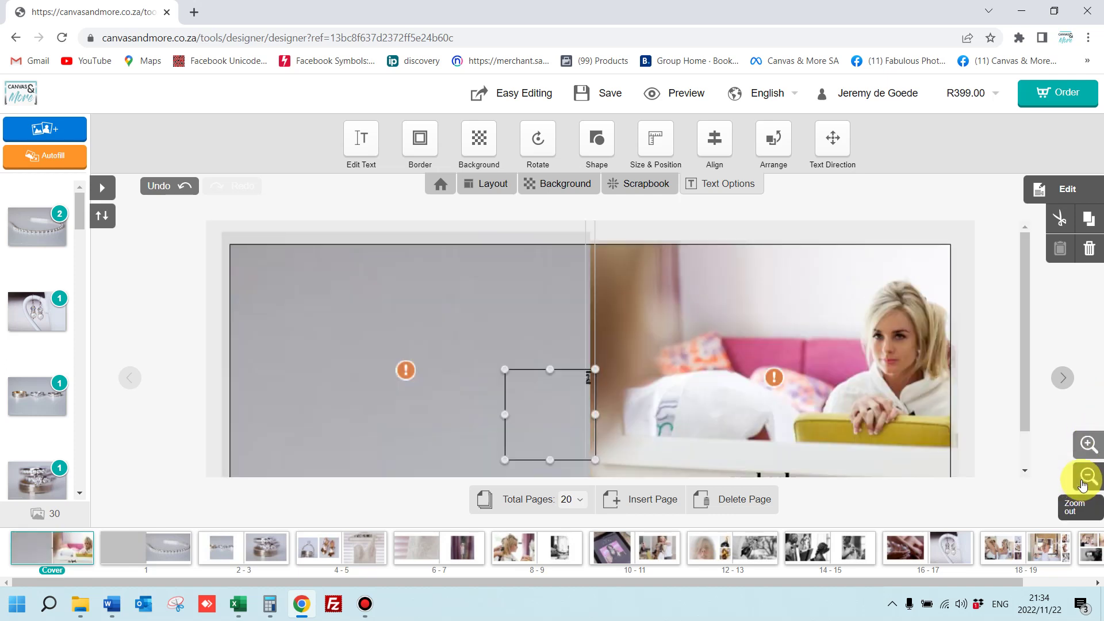
click(1087, 476)
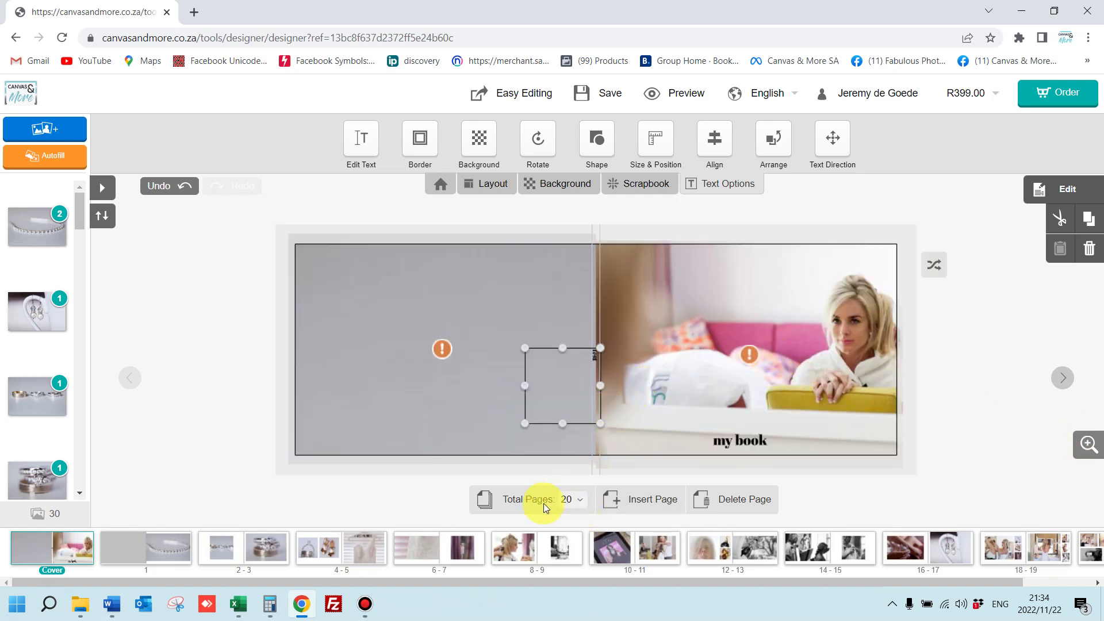
Drag the 12-13 spread left in the page strip, then save the project as 'test'
drag(740, 549, 524, 544)
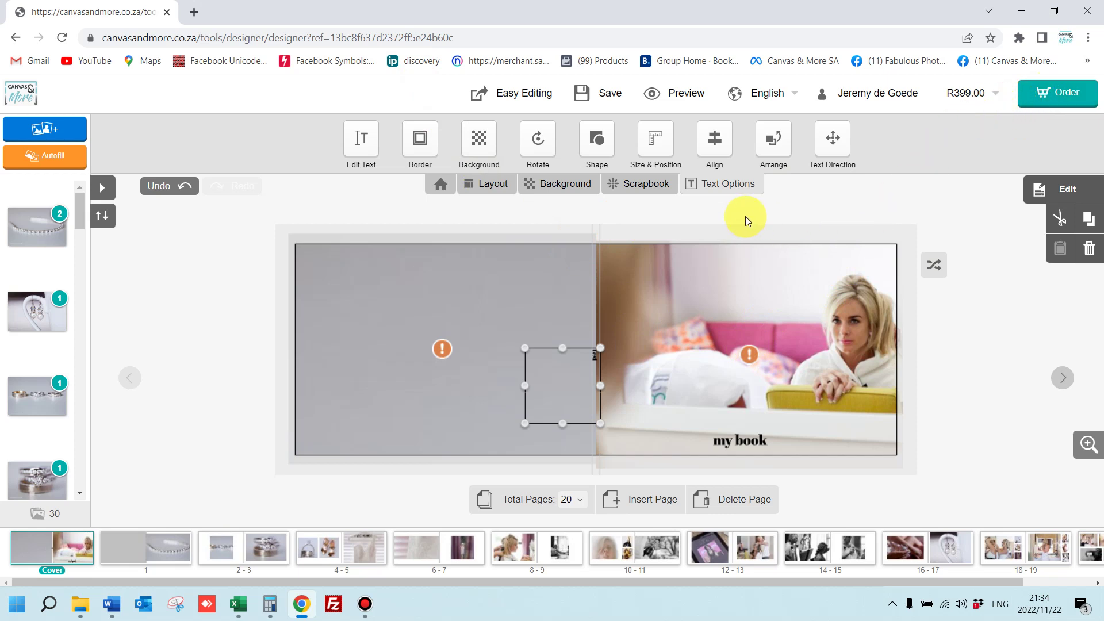
click(609, 97)
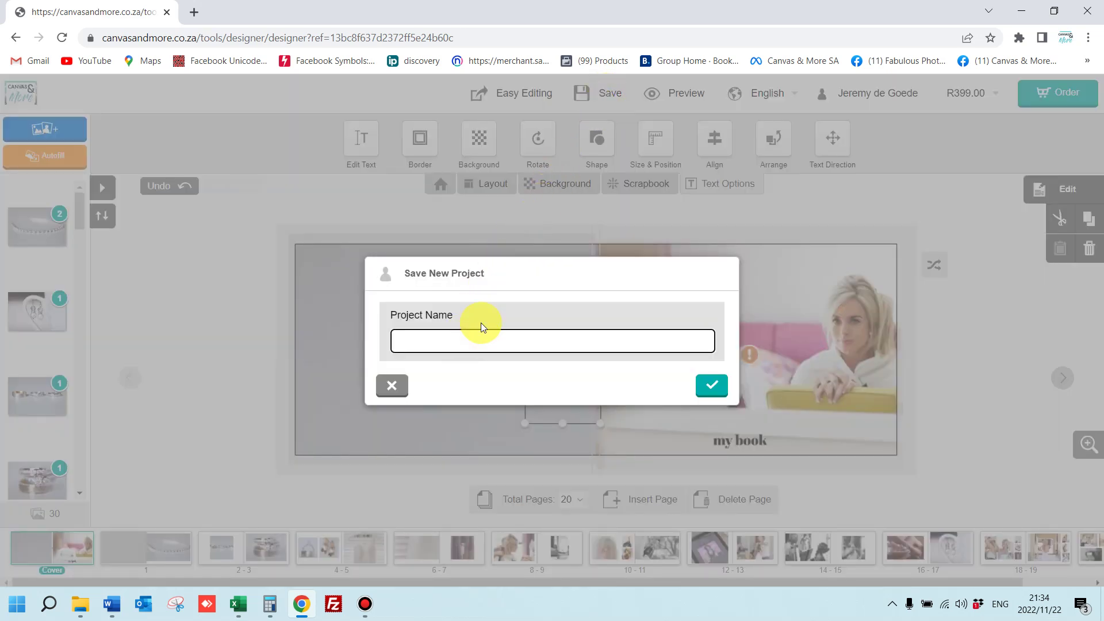
text(test)
click(711, 384)
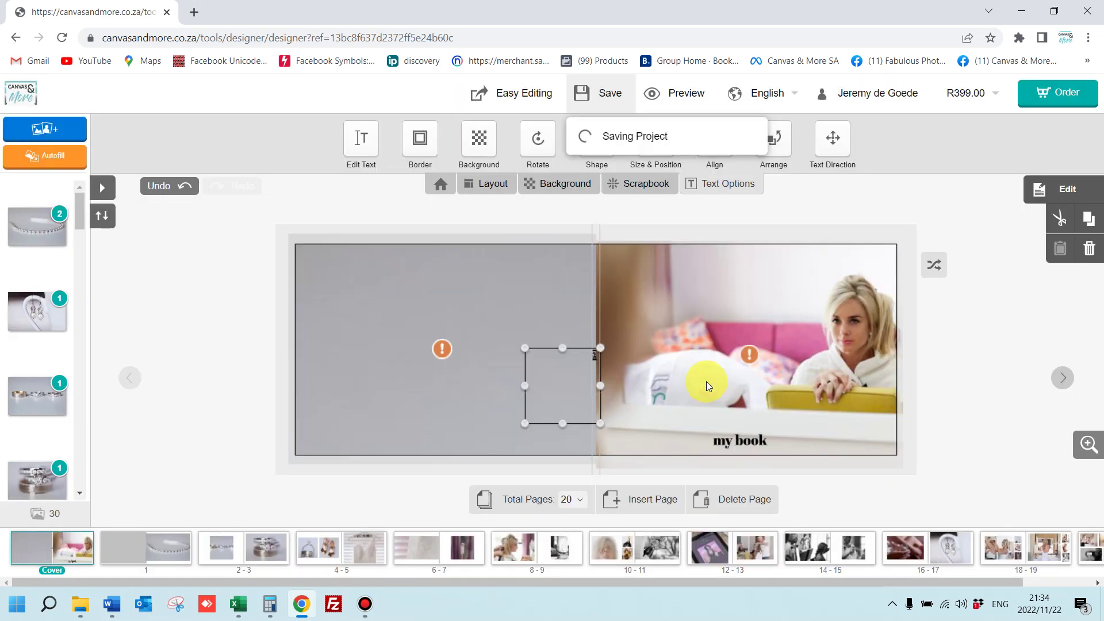
From the account's personalised products list, continue editing the 'test' project
click(194, 12)
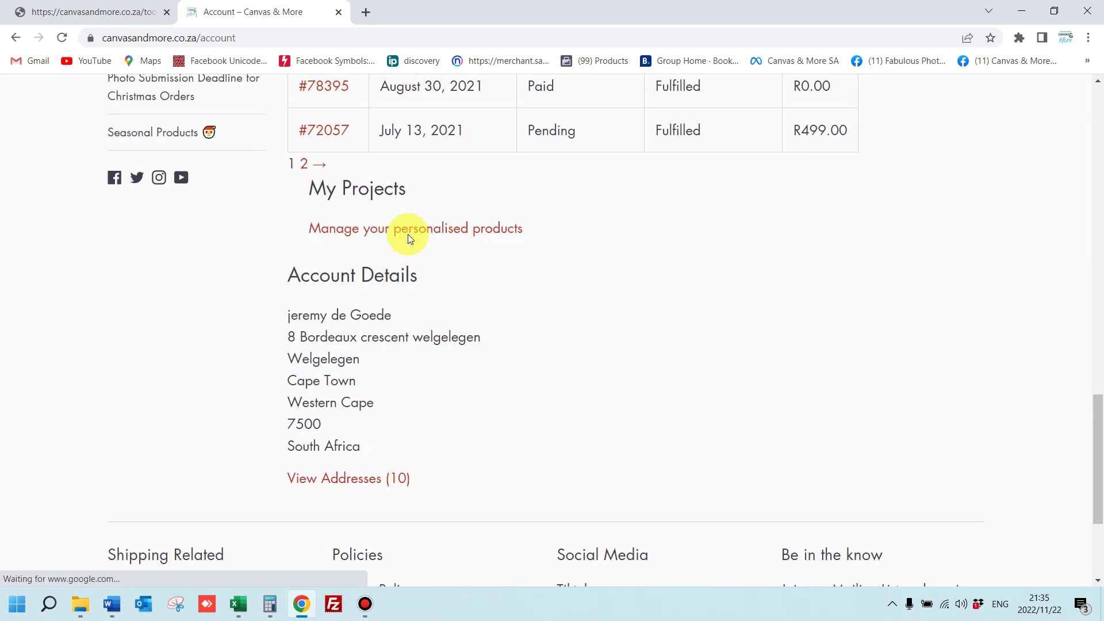
click(422, 231)
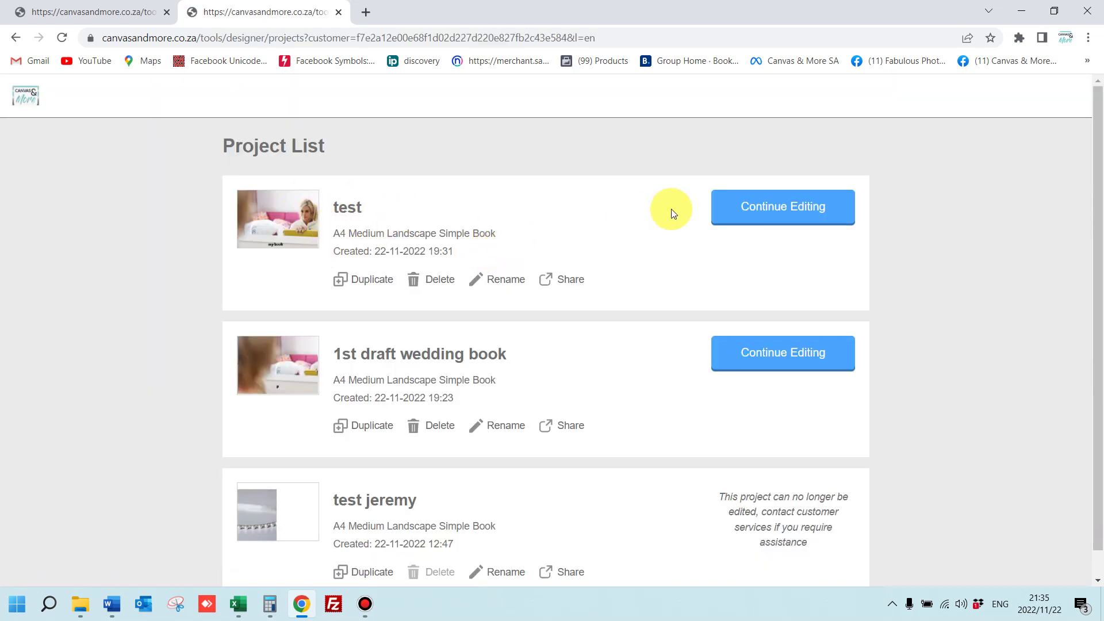
click(769, 207)
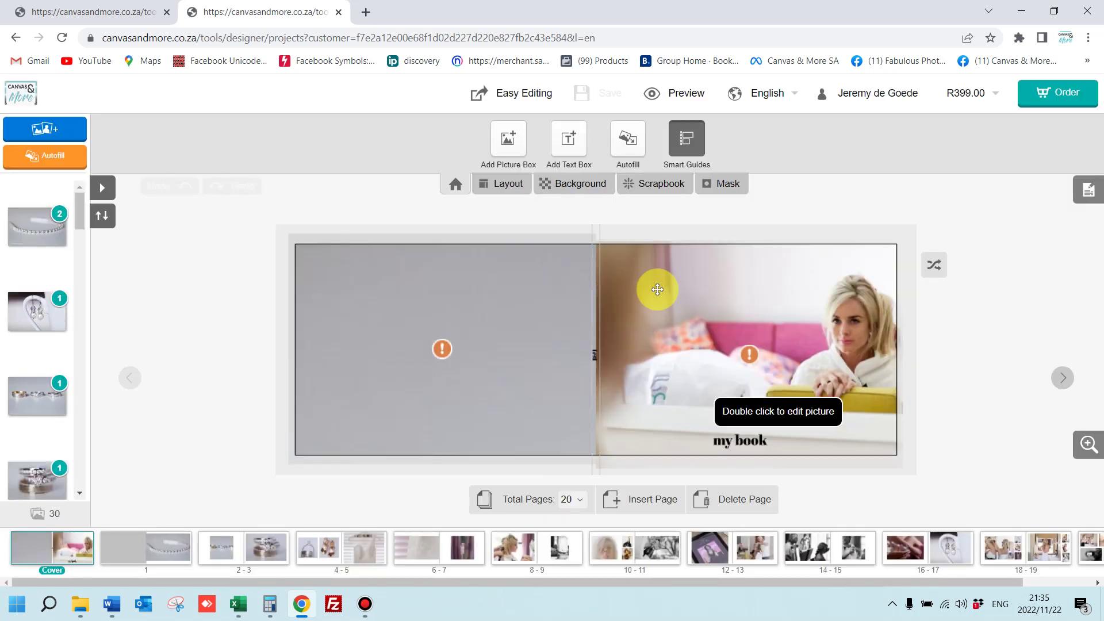
Confirm past the low-quality photo warnings, keep Image Enhancement, and reach the 20-page A4 book's R399.00 summary
drag(889, 326, 849, 337)
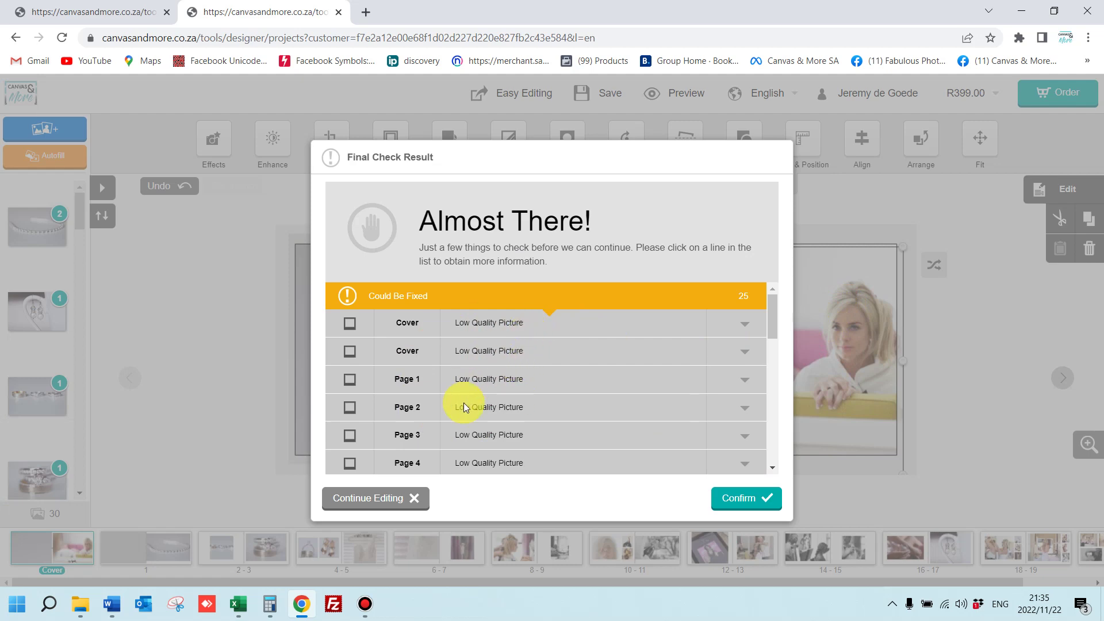
click(742, 500)
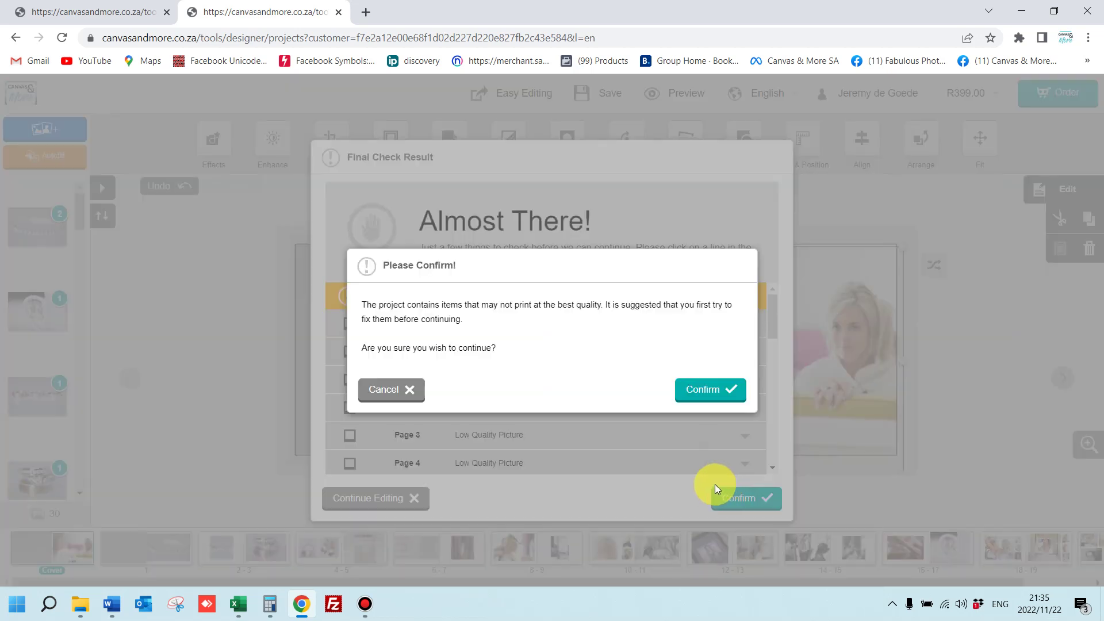
click(708, 388)
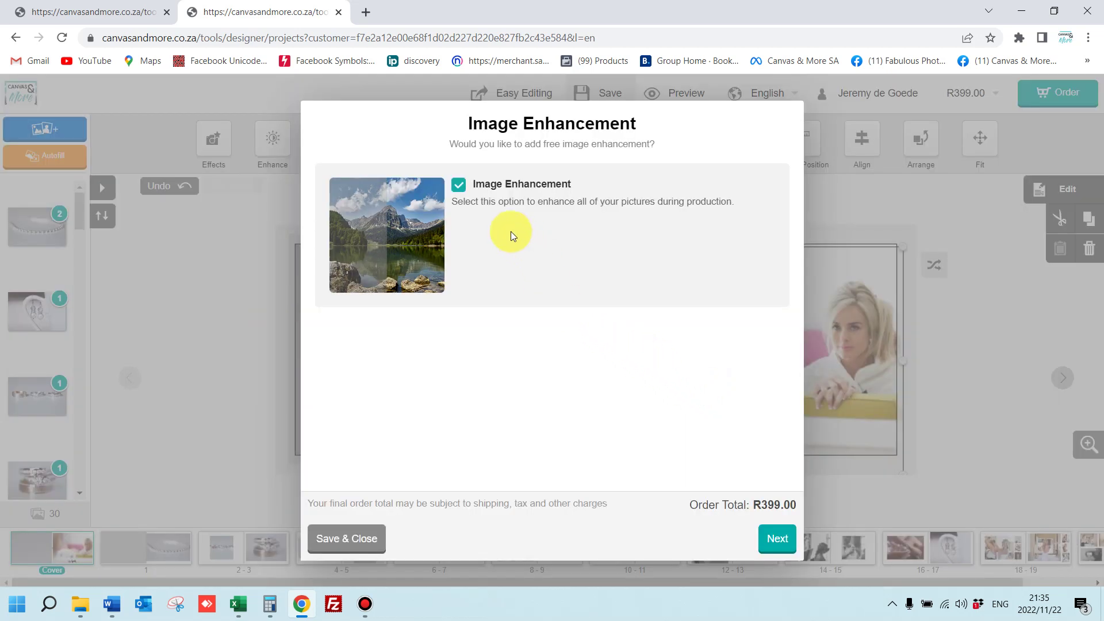
click(460, 185)
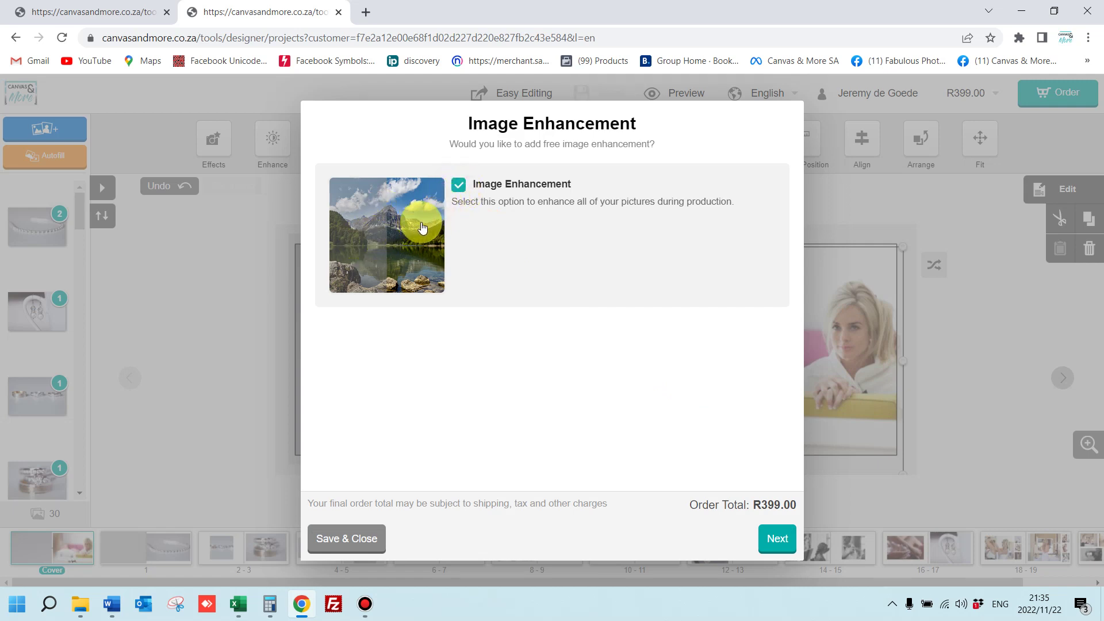
click(778, 539)
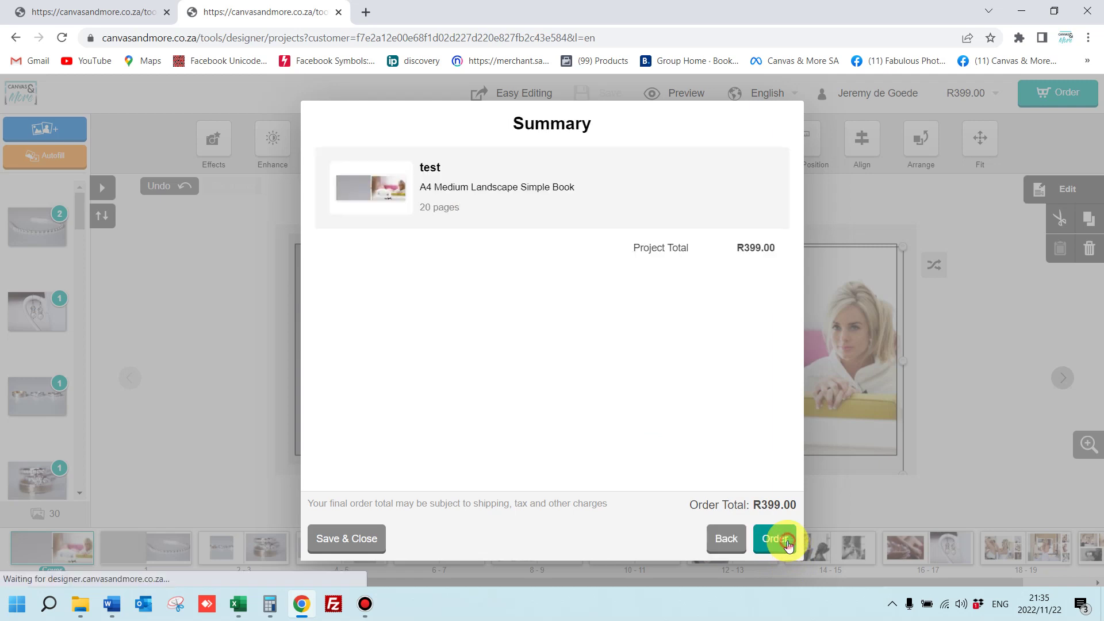